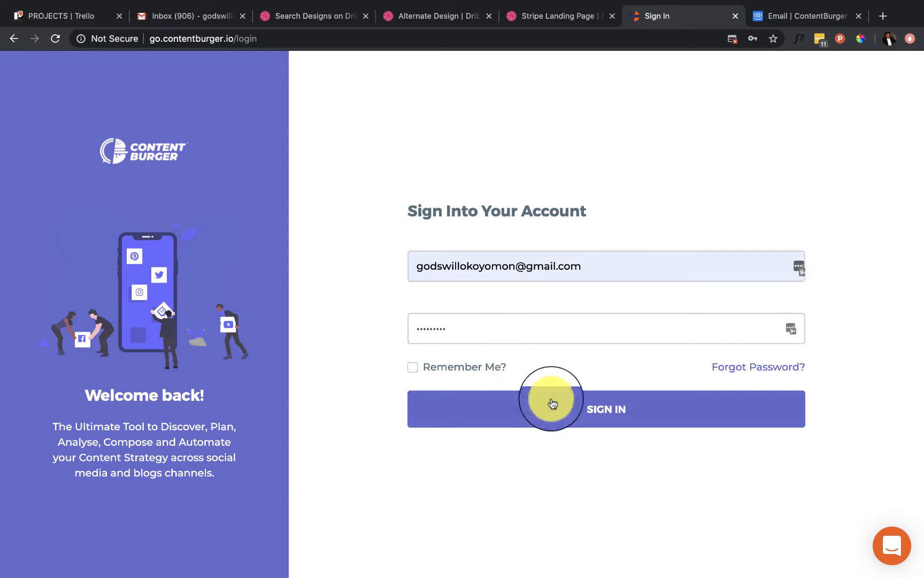
Step: Sign in to the account and open the Tronweb workspace to look over its dashboard
click(556, 411)
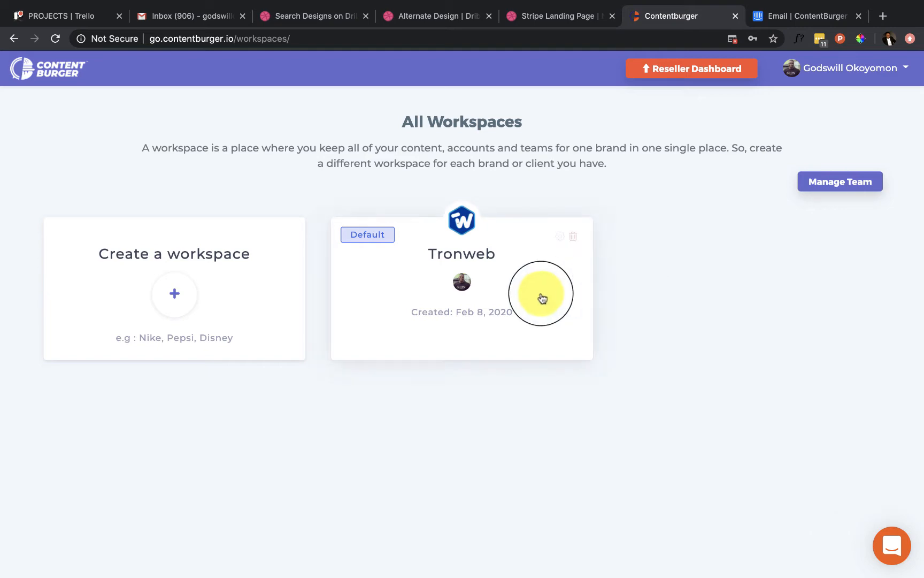
click(514, 297)
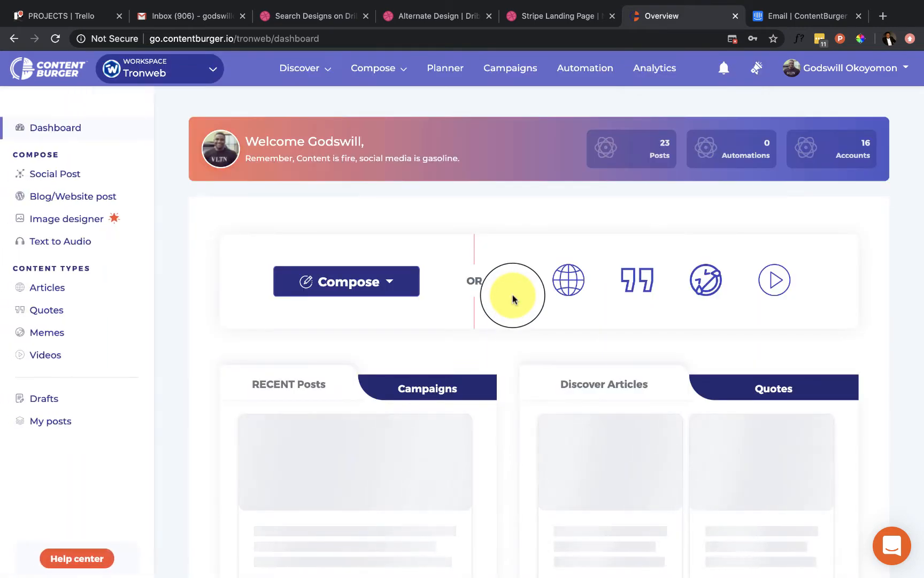
scroll(489, 342, down, 4)
scroll(488, 342, up, 1)
scroll(488, 341, up, 3)
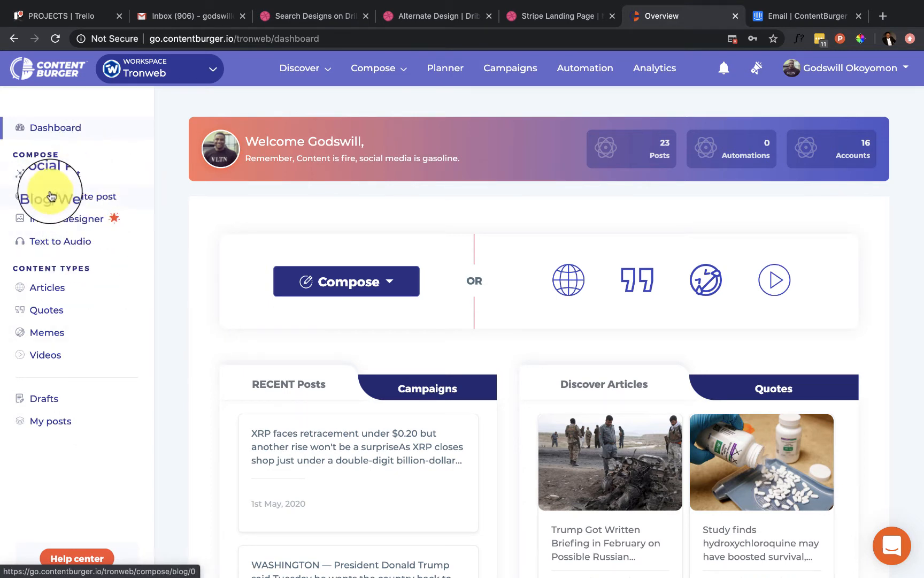
Step: Look over the saved drafts and start a new blank draft ready for content entry
click(53, 400)
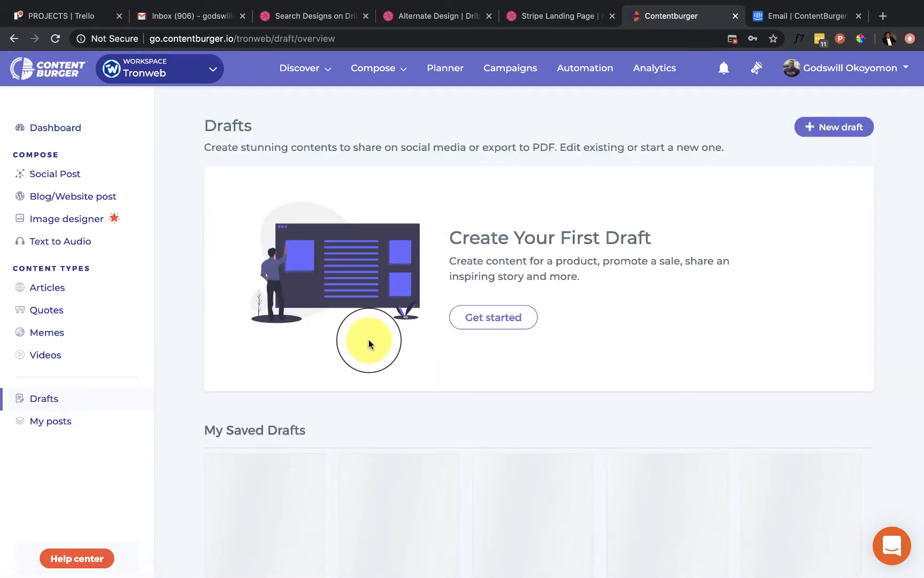
scroll(369, 342, down, 5)
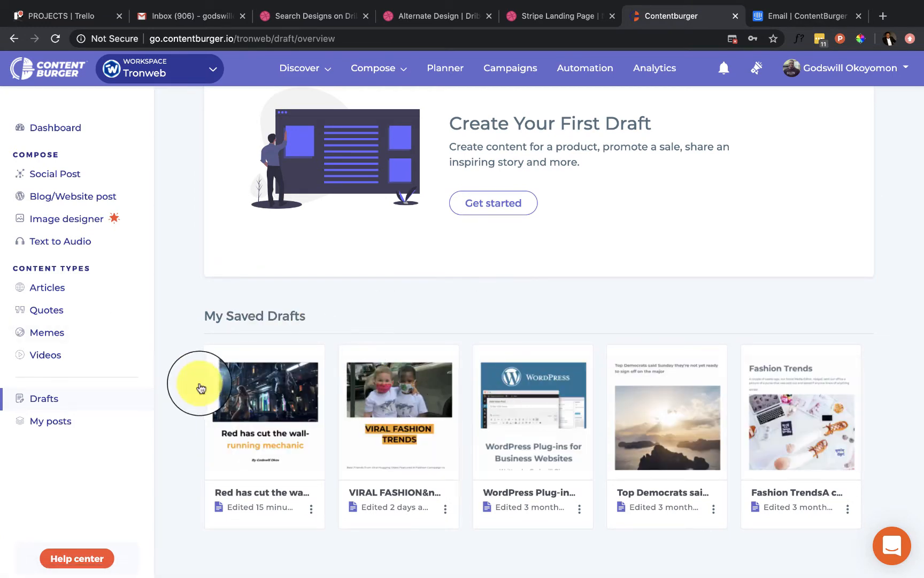
scroll(550, 282, up, 3)
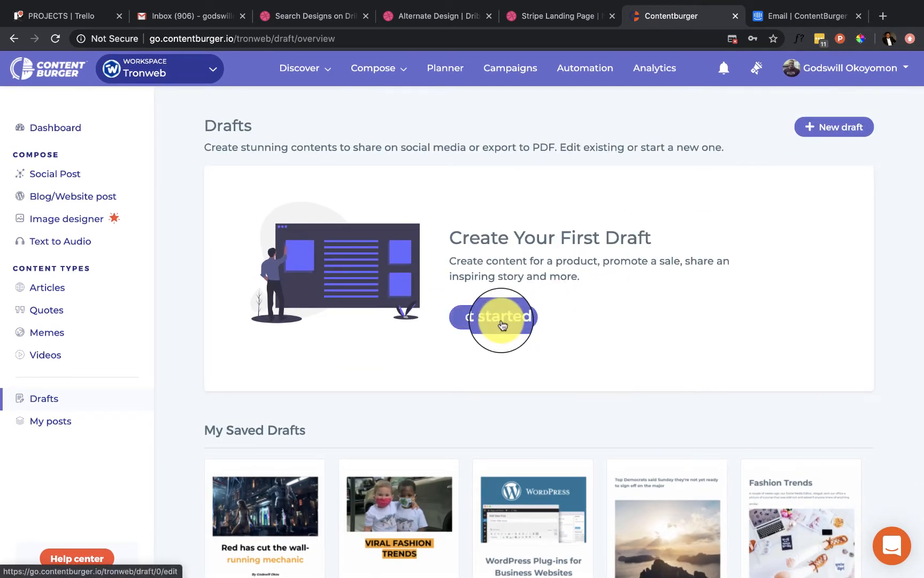
click(501, 321)
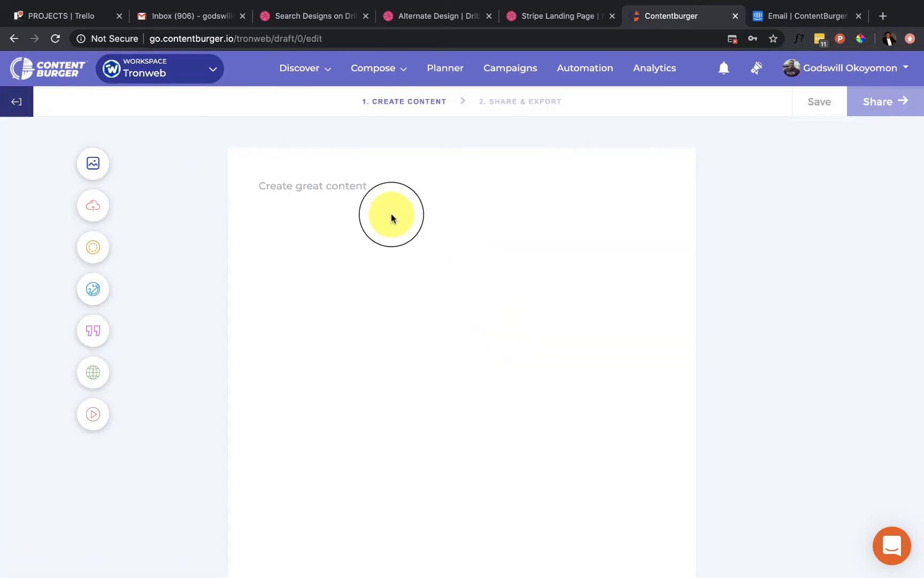
click(332, 197)
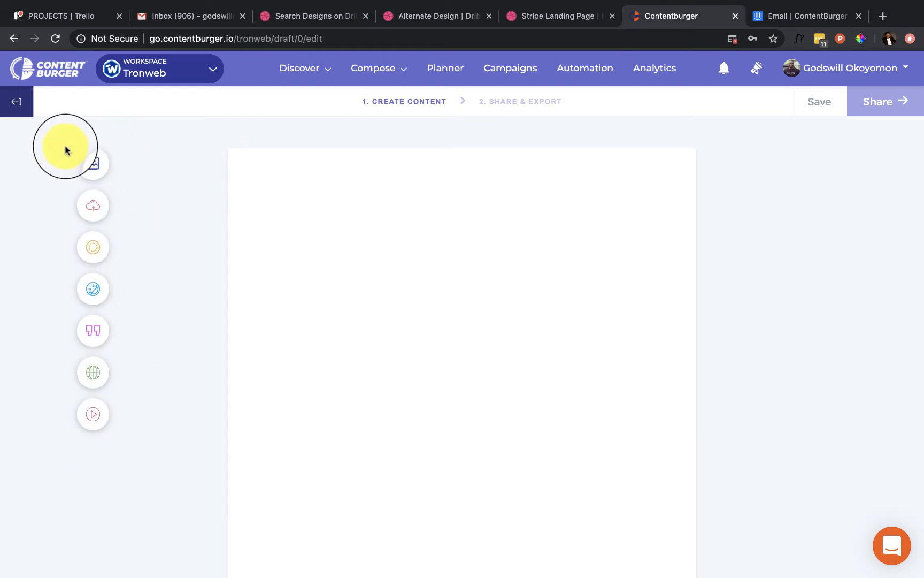
Step: Examine the content sources for the draft: images, uploads, GIFs, memes, quotes, articles and videos
click(98, 160)
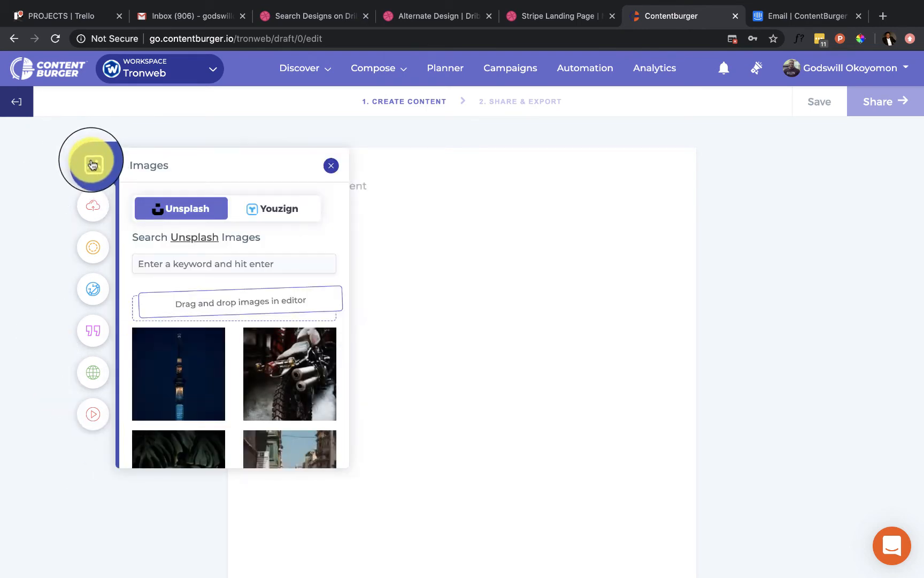
click(93, 204)
click(96, 246)
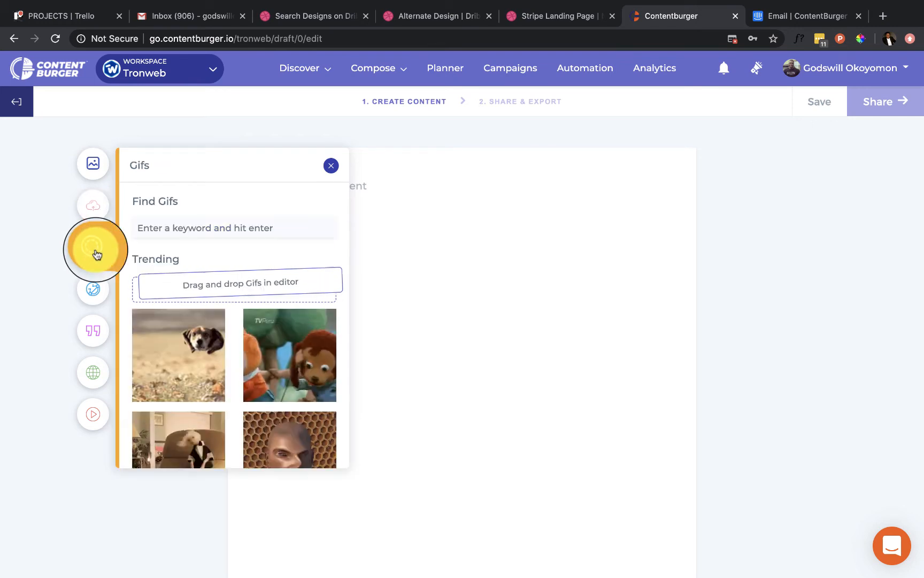
click(101, 295)
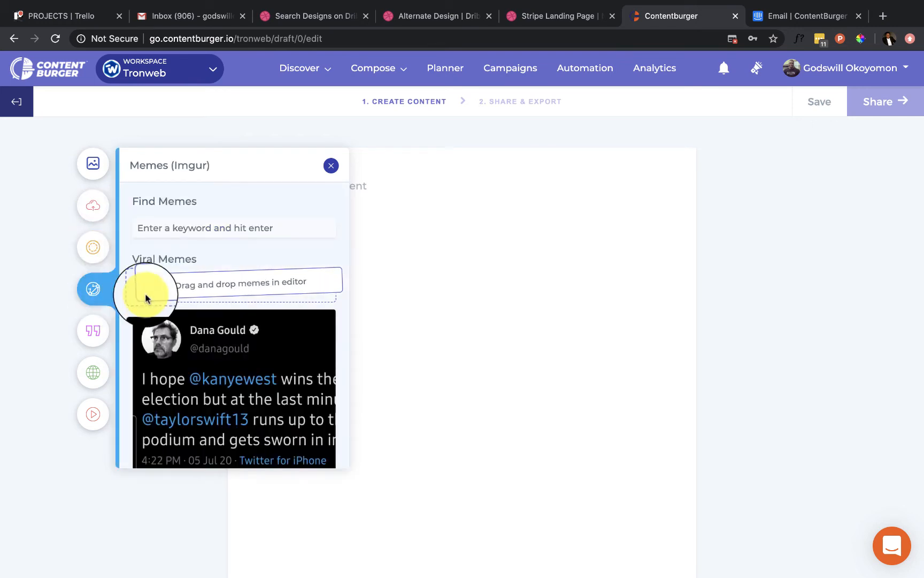
scroll(158, 332, down, 1)
scroll(159, 331, down, 1)
click(93, 334)
click(92, 375)
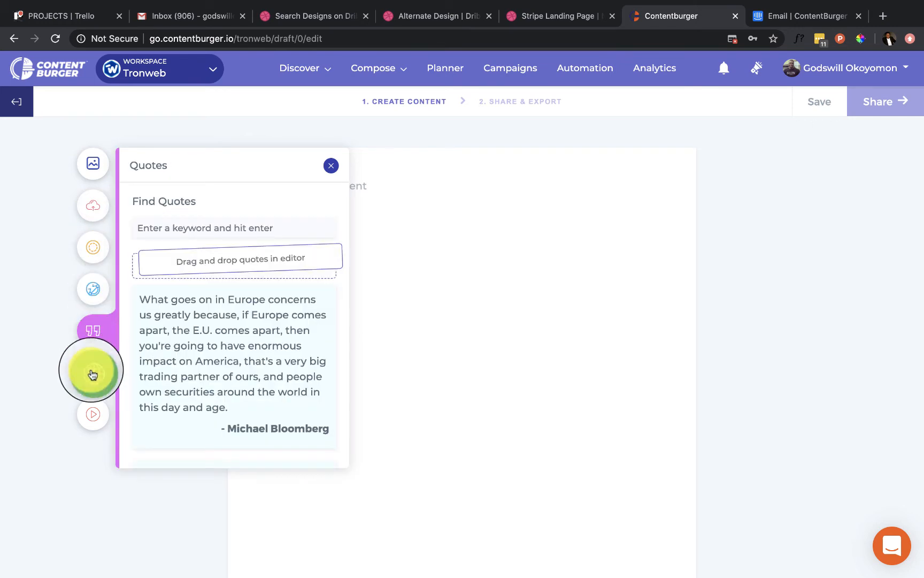
click(91, 423)
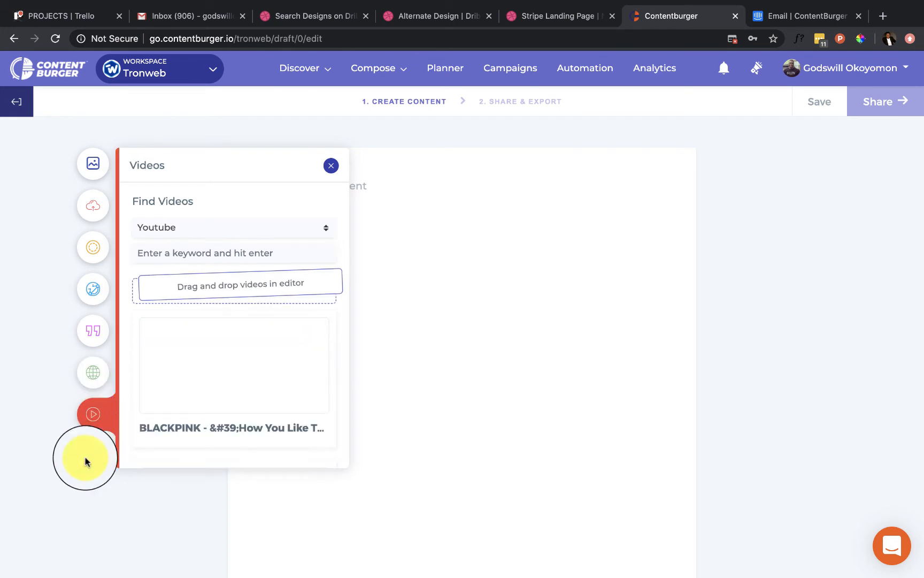
click(67, 500)
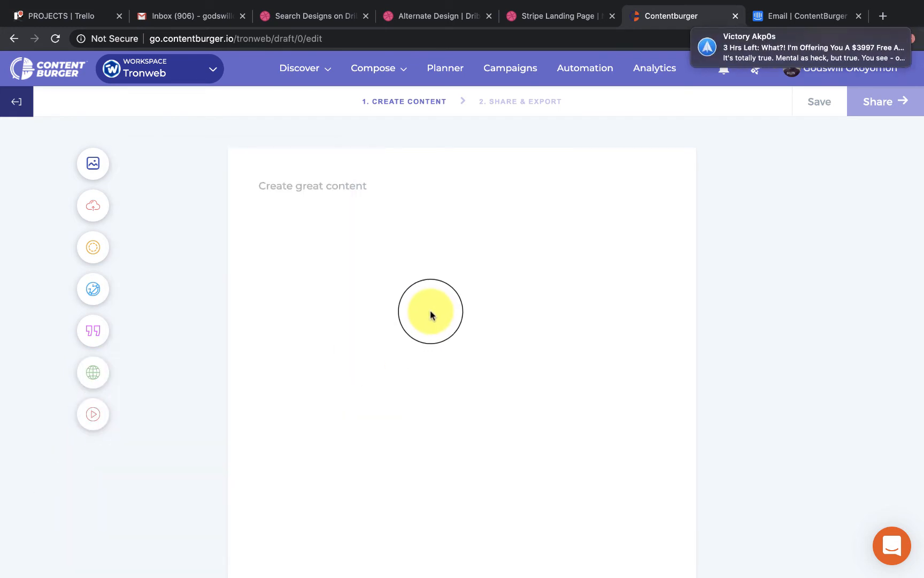
Step: Search the articles available for the draft with the keyword "home design"
click(283, 190)
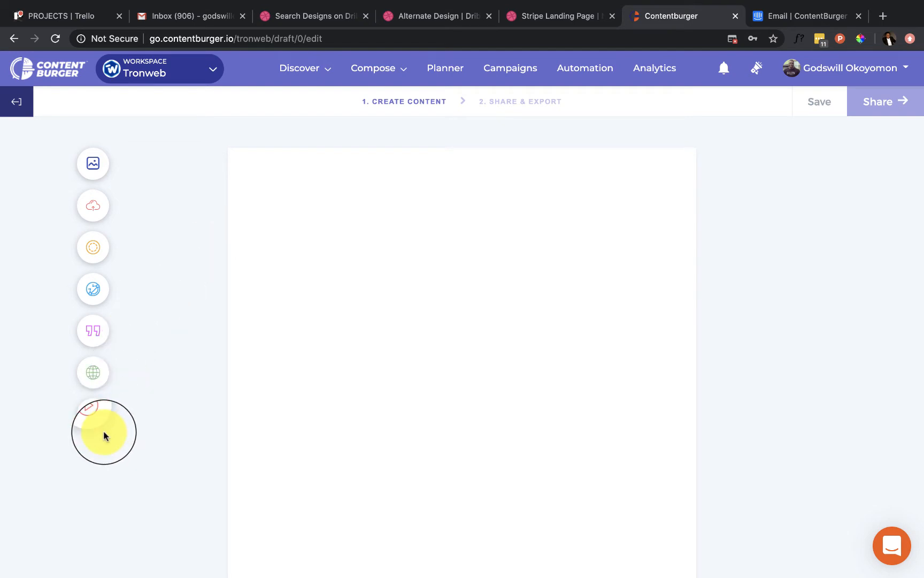
click(99, 374)
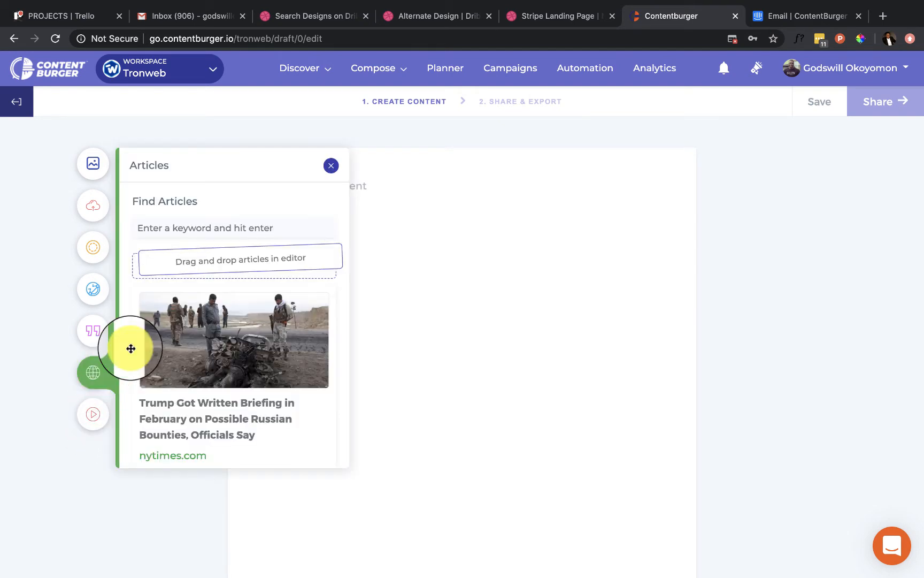
click(224, 233)
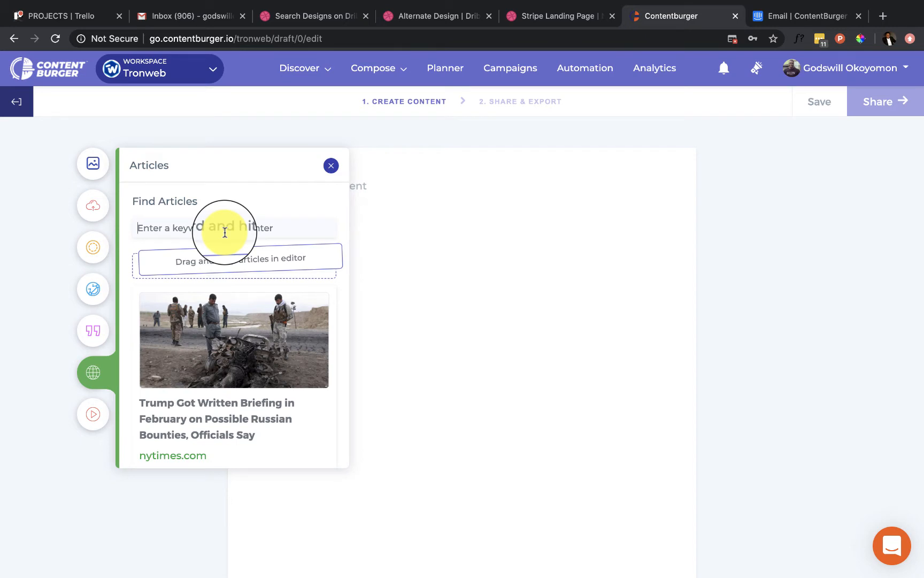
text(design)
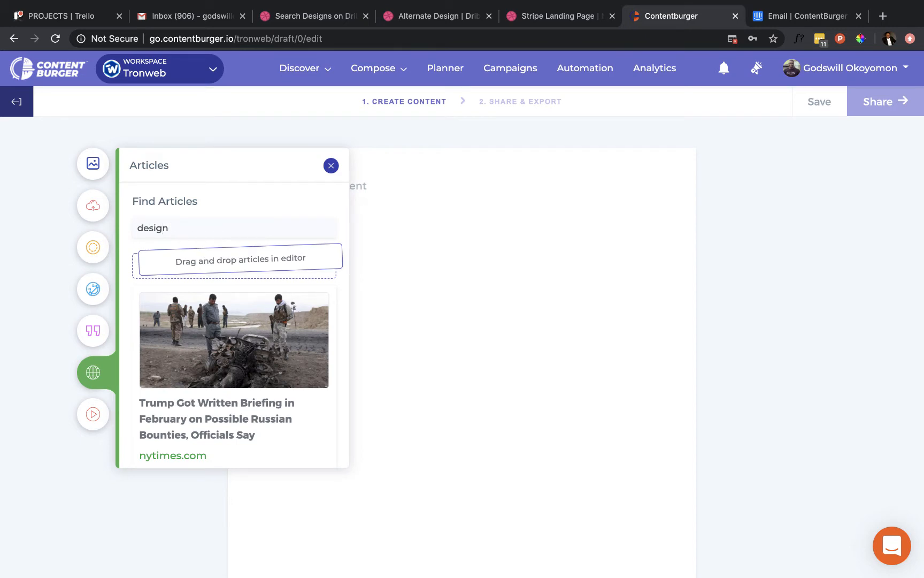
key(BackSpace)
key(BackSpace)
key(BackSpace)
key(BackSpace)
key(BackSpace)
key(BackSpace)
key(BackSpace)
text(home design)
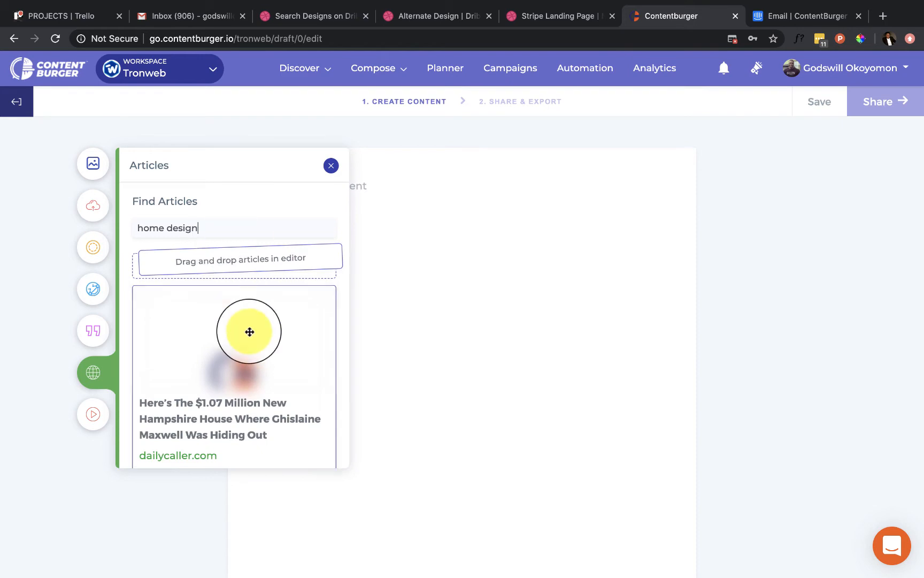
Step: Insert the article "Here's The $1.07 Million New Hampshire House Where Ghislaine Maxwell Was Hiding Out" into the draft
scroll(249, 332, down, 1)
scroll(285, 289, down, 1)
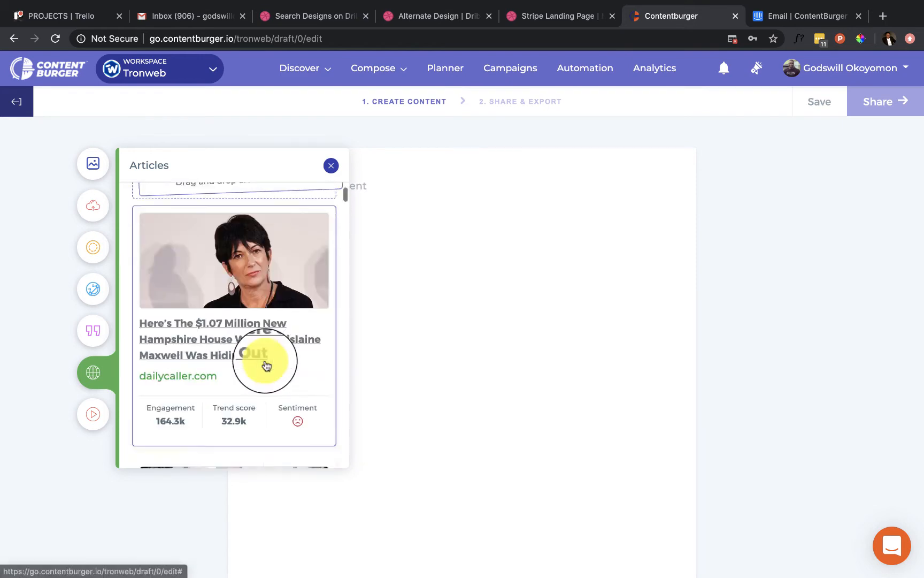
scroll(266, 364, down, 8)
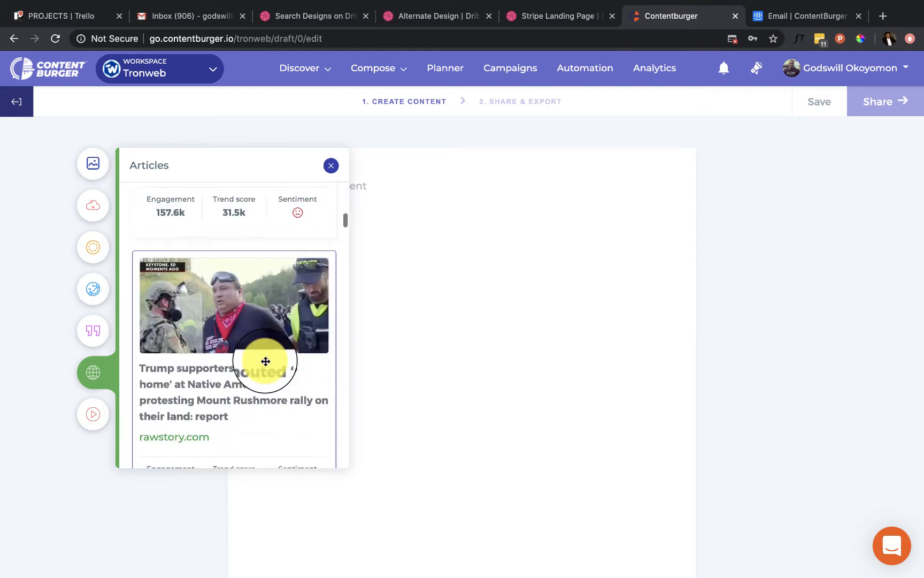
scroll(266, 362, down, 8)
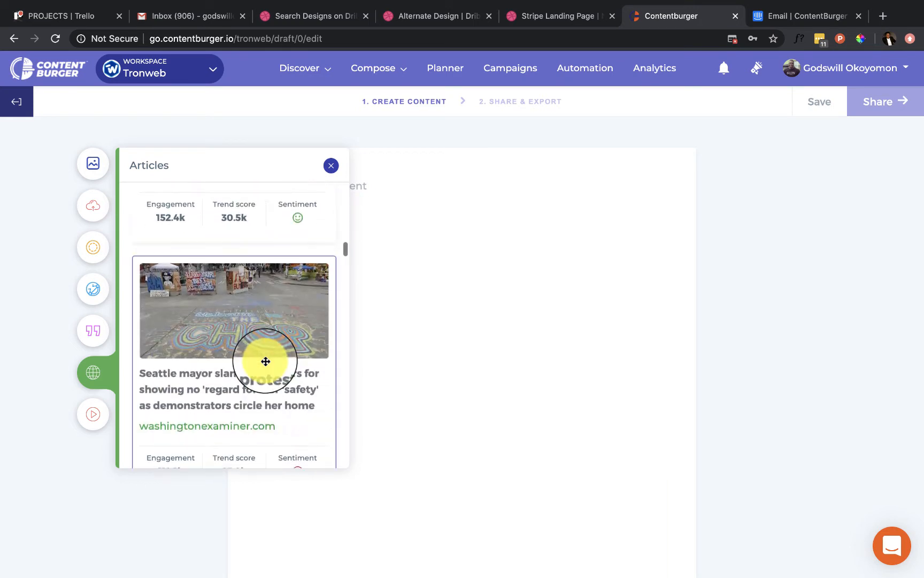
scroll(266, 362, down, 5)
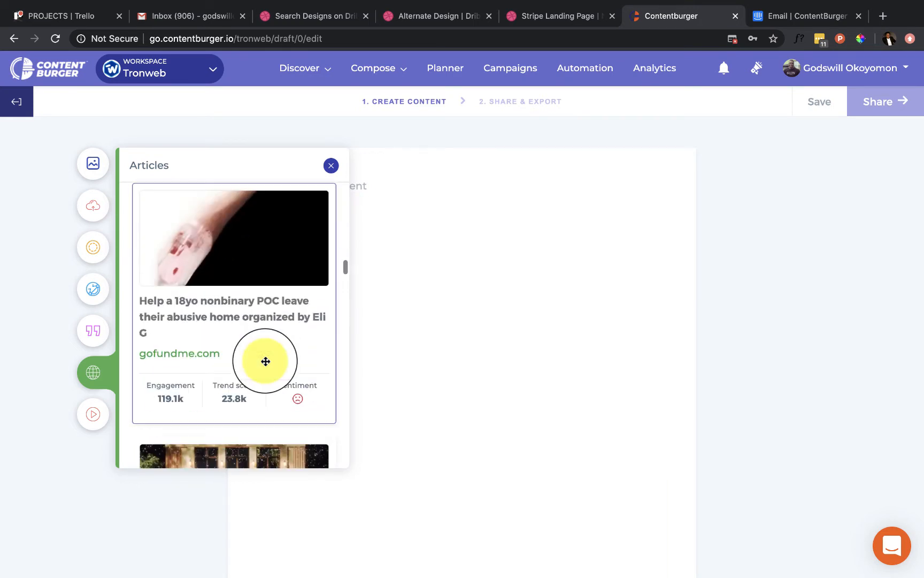
scroll(266, 362, down, 5)
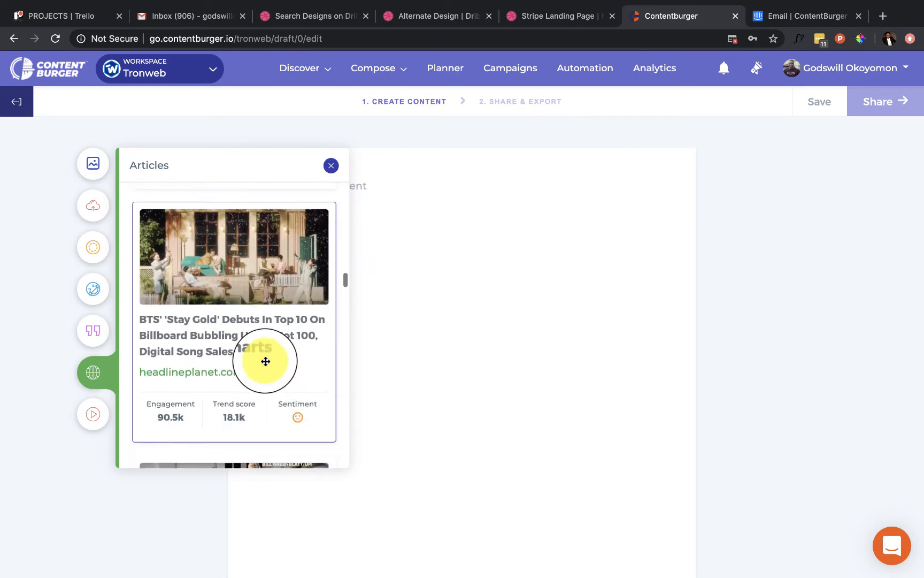
scroll(266, 362, down, 5)
scroll(266, 361, up, 15)
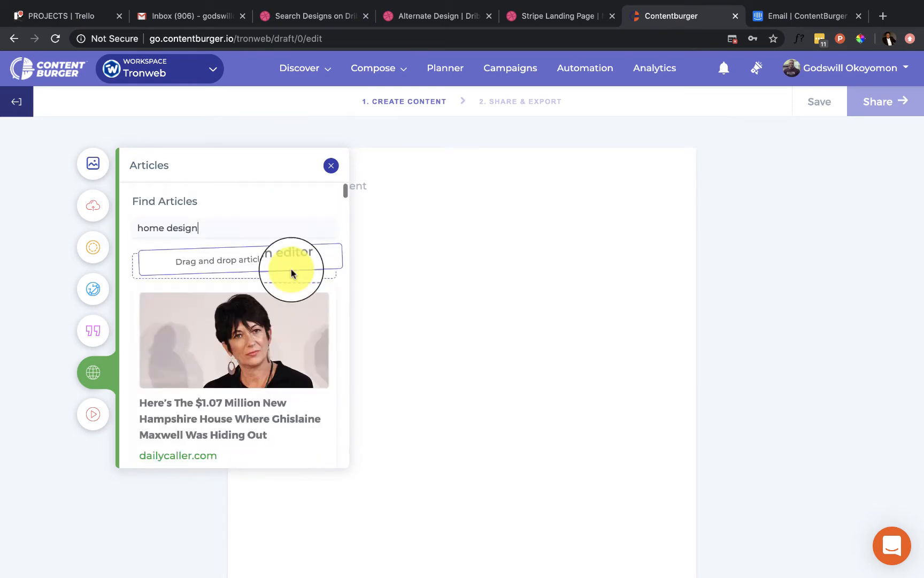
drag(276, 330, 527, 180)
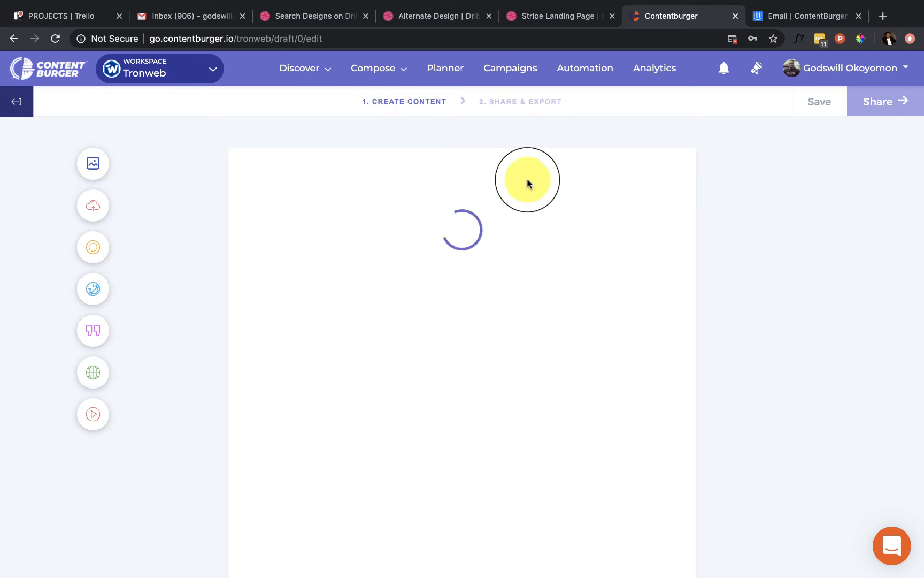
Step: Review the inserted article and add several blank lines between its header image and the first paragraph
scroll(472, 406, down, 5)
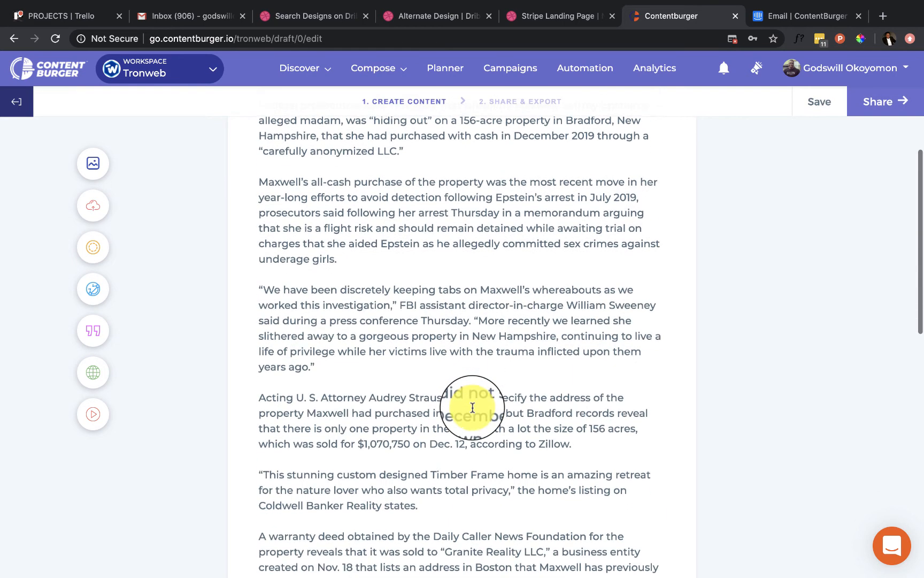
scroll(472, 407, down, 8)
scroll(473, 343, up, 15)
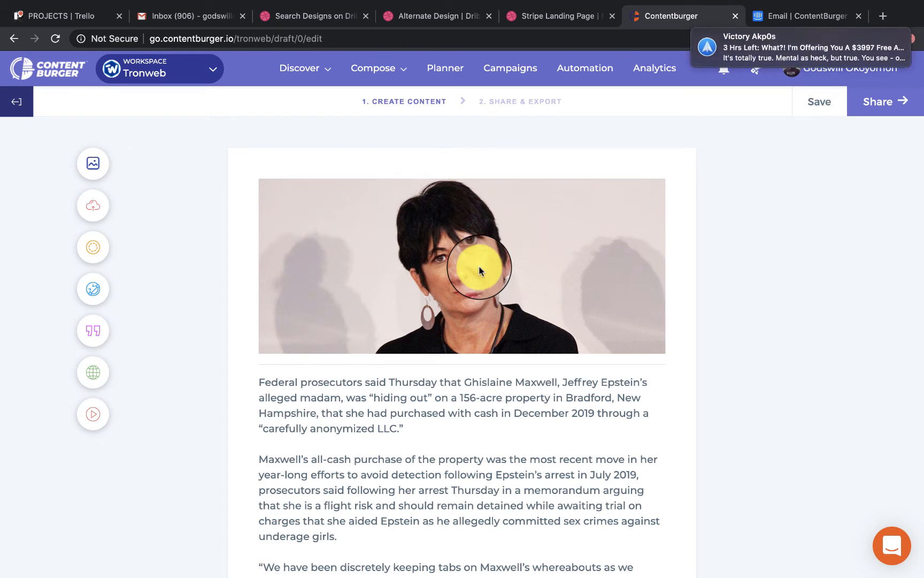
scroll(479, 265, down, 3)
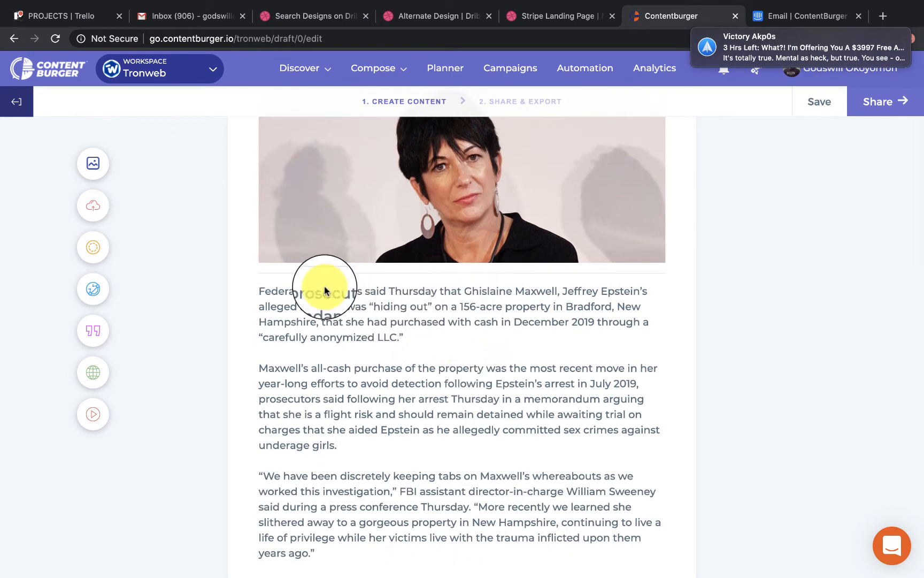
click(261, 293)
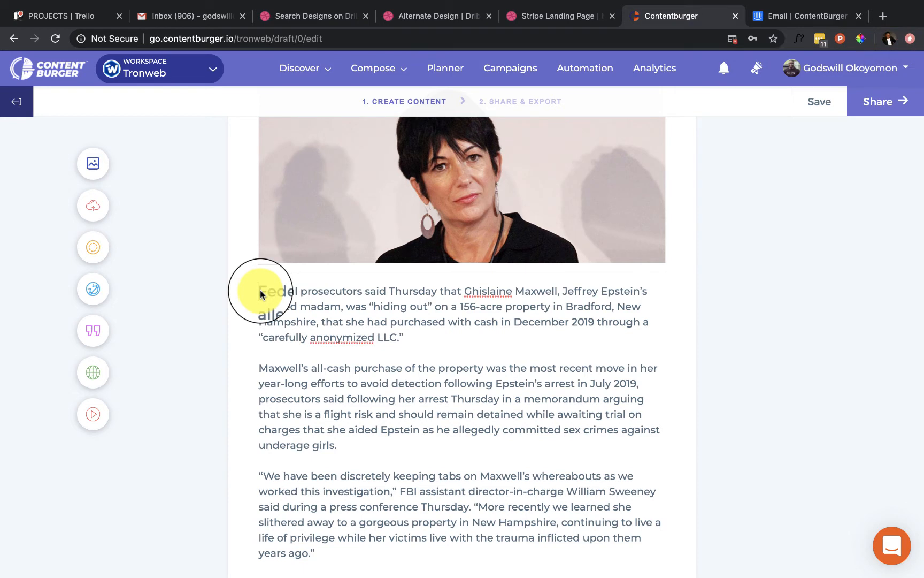
scroll(261, 293, up, 3)
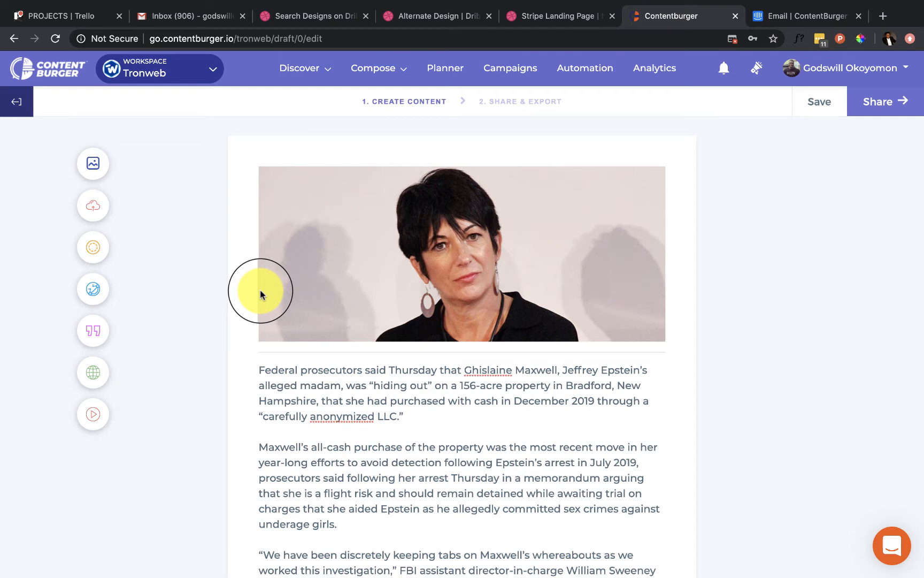
key(Return)
key(Return)
key(Return)
key(Return)
key(Return)
key(Return)
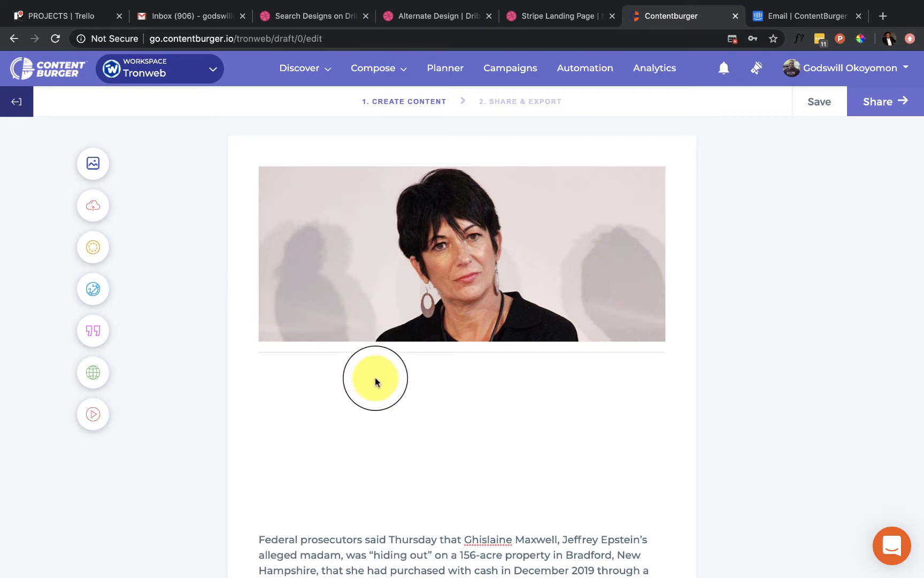
Step: Add a title line below the header image and trim it to "Ghislaine Maxwell in Bradford, New Hampshire"
click(368, 384)
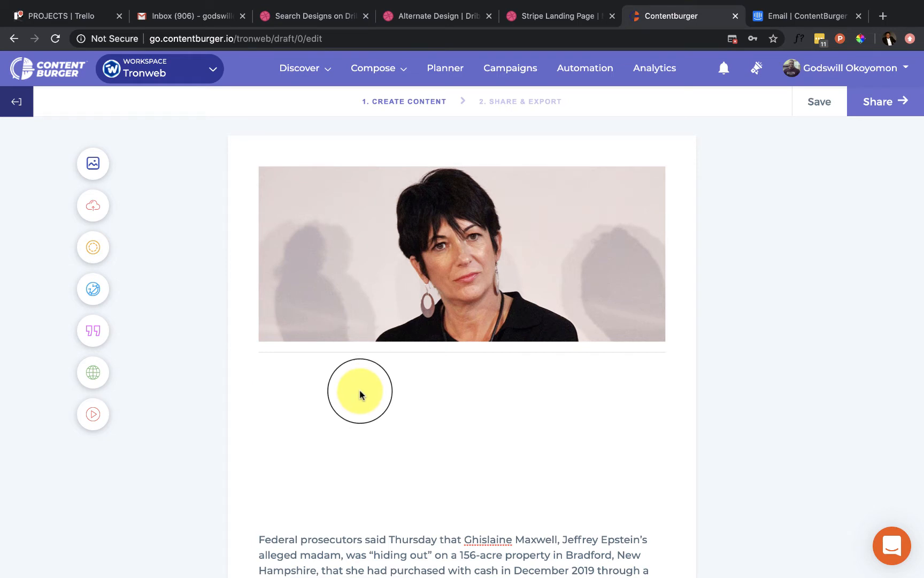
scroll(359, 427, down, 3)
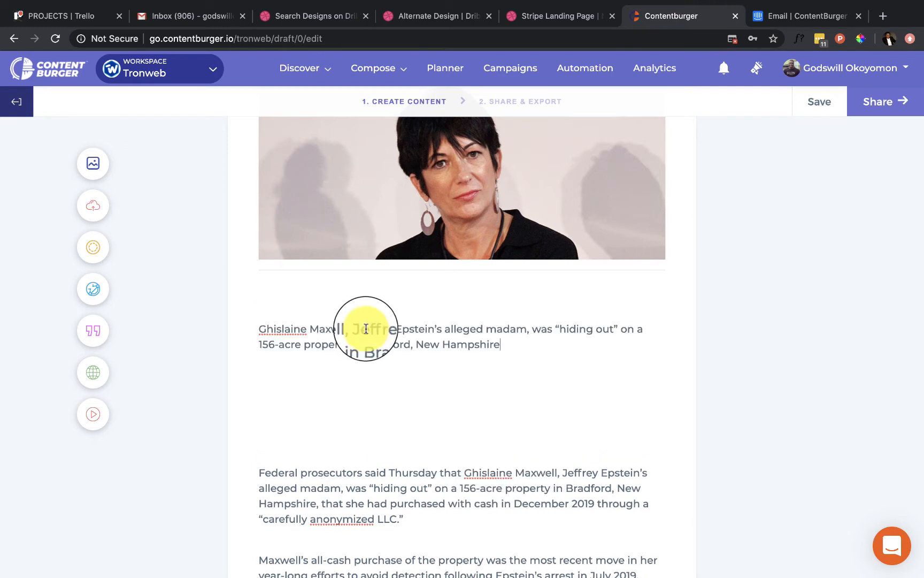
mouse_move(357, 328)
mouse_down()
mouse_move(419, 330)
mouse_move(348, 343)
mouse_up()
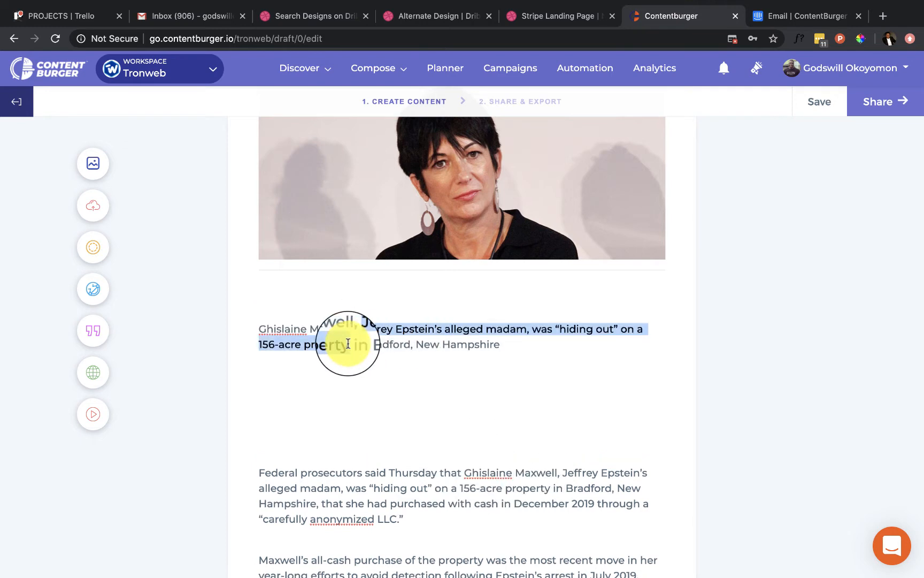
key(BackSpace)
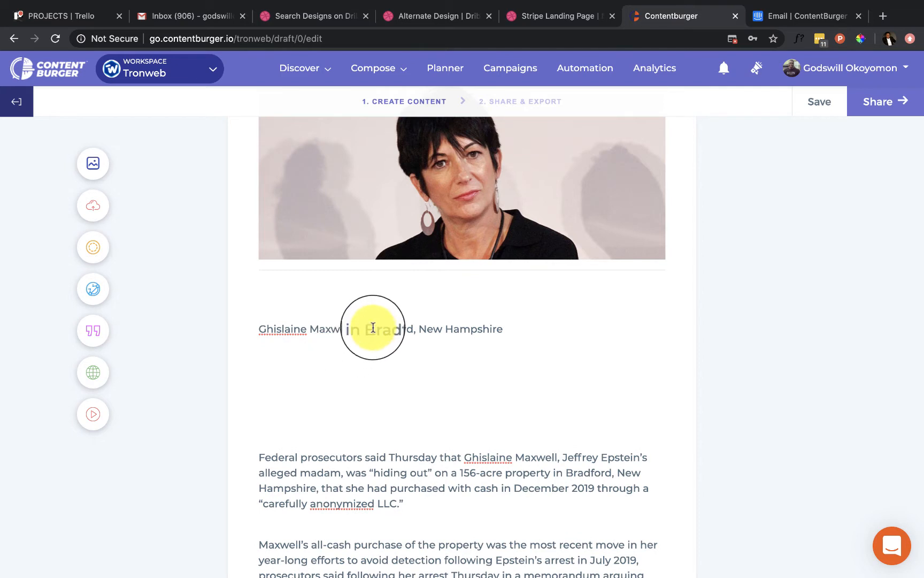
Step: Format the title line with font size 7, bold and centre alignment
triple_click(373, 327)
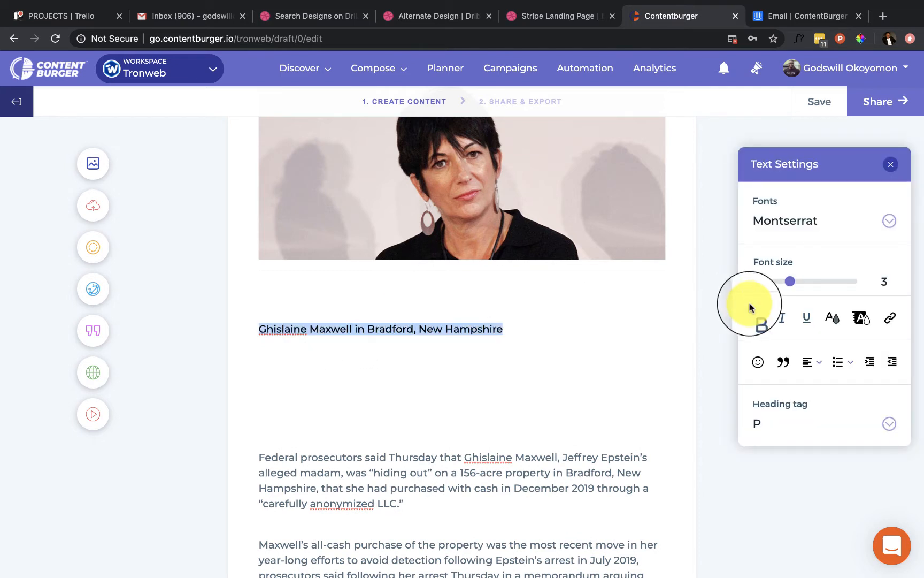
drag(791, 281, 849, 290)
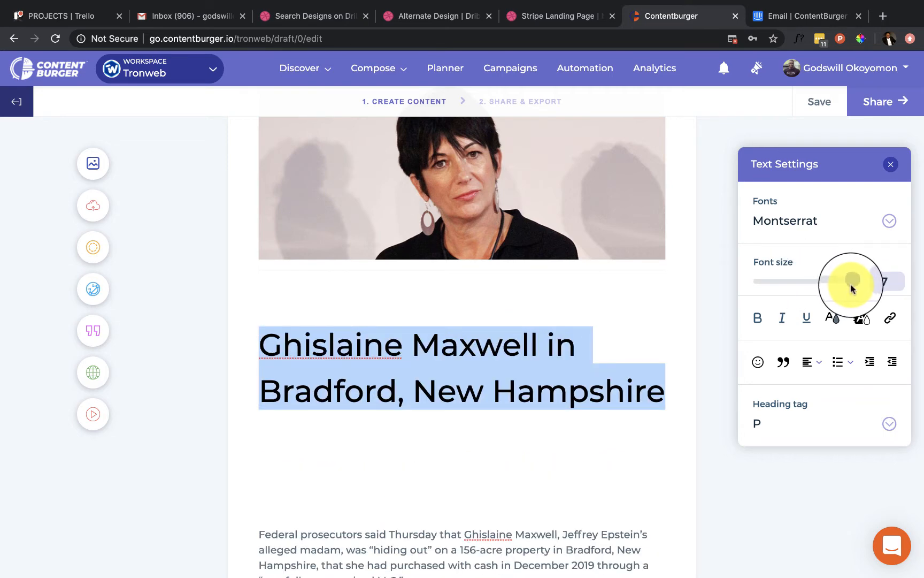
click(757, 316)
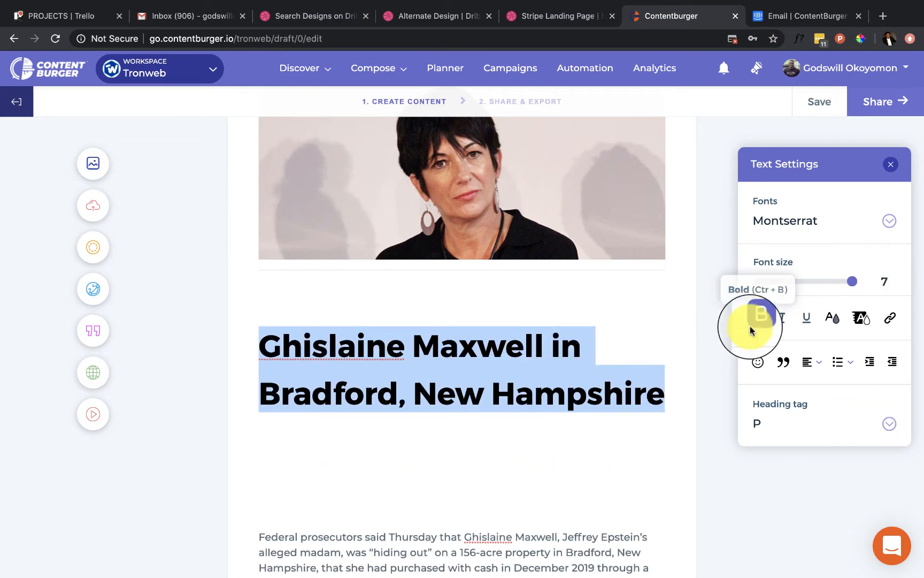
click(809, 362)
click(813, 384)
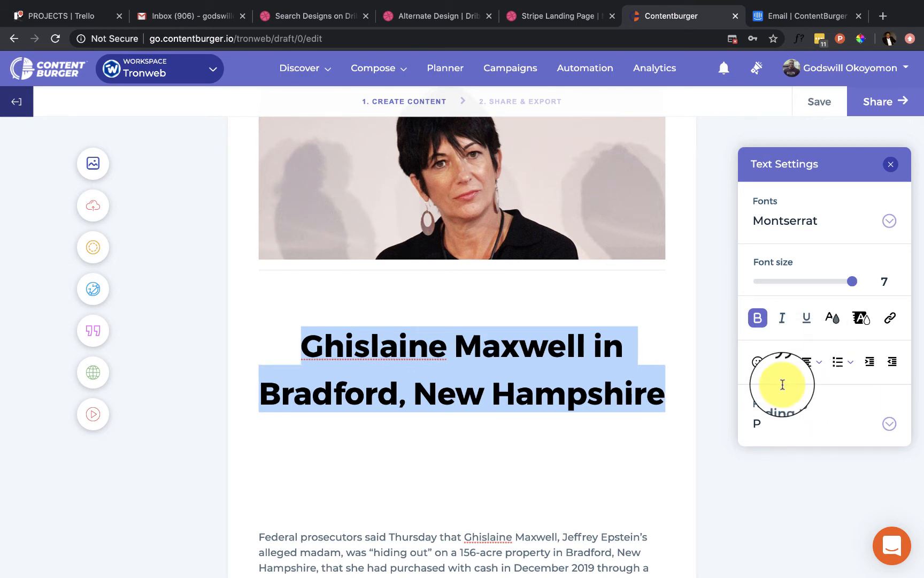
click(517, 392)
click(413, 393)
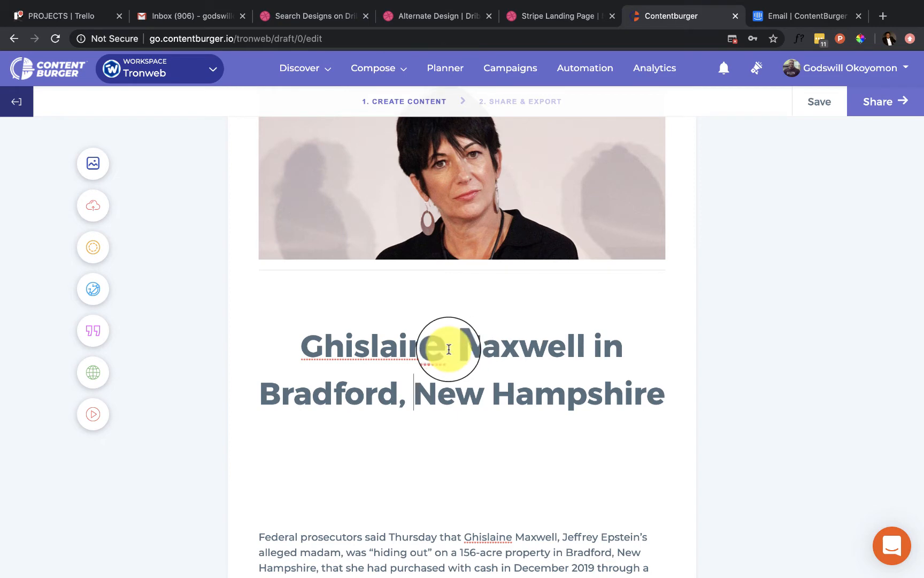
Step: Colour the words "New Hampshire" in the title with the preset orange
scroll(457, 388, down, 3)
scroll(470, 402, up, 5)
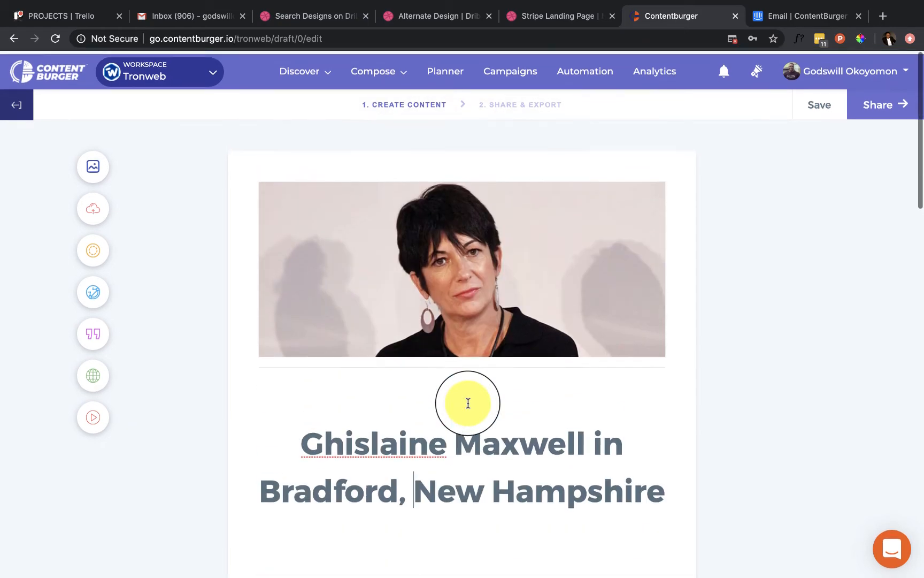
scroll(468, 403, down, 4)
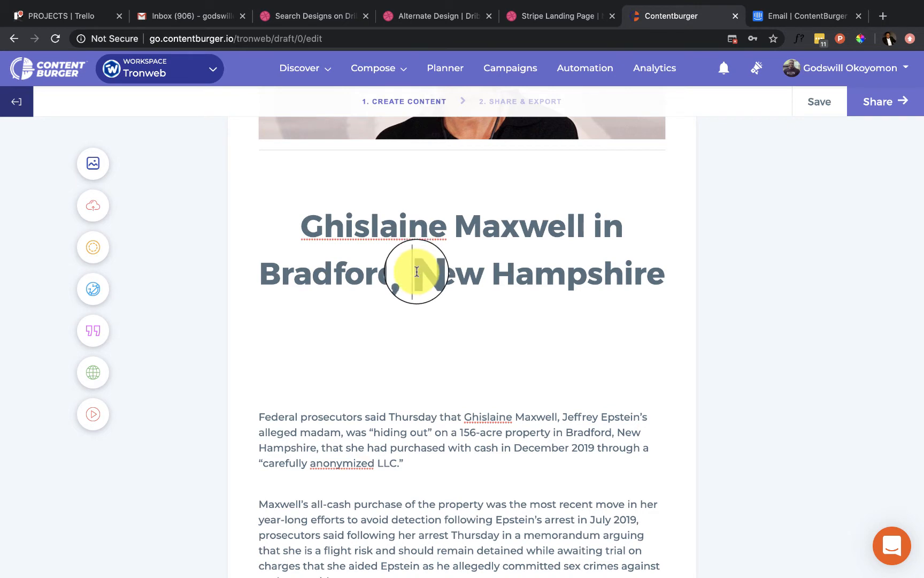
drag(417, 271, 665, 280)
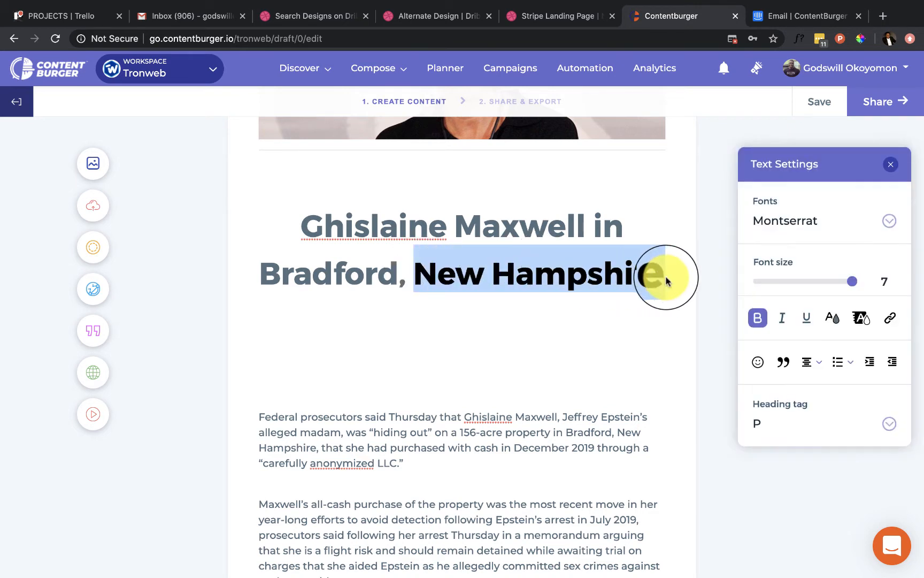
click(837, 322)
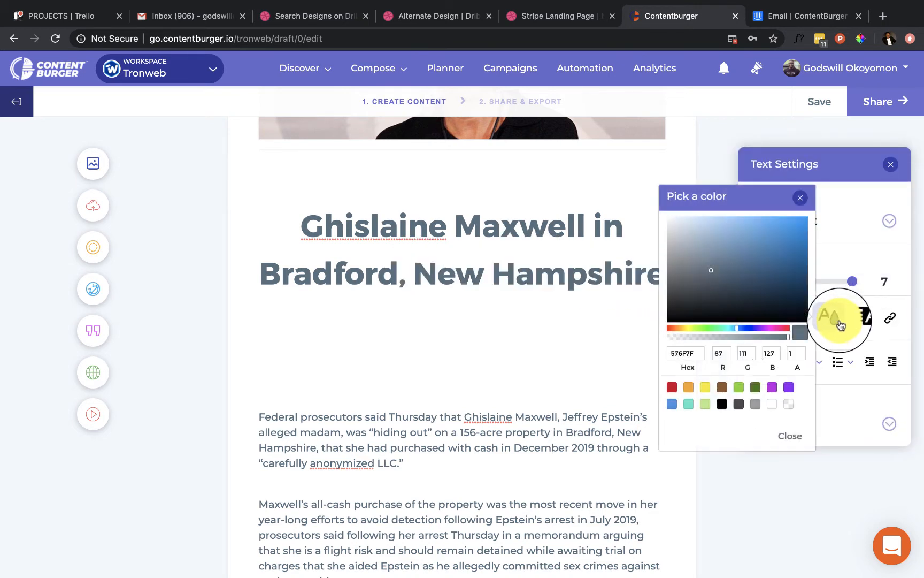
click(688, 386)
click(509, 350)
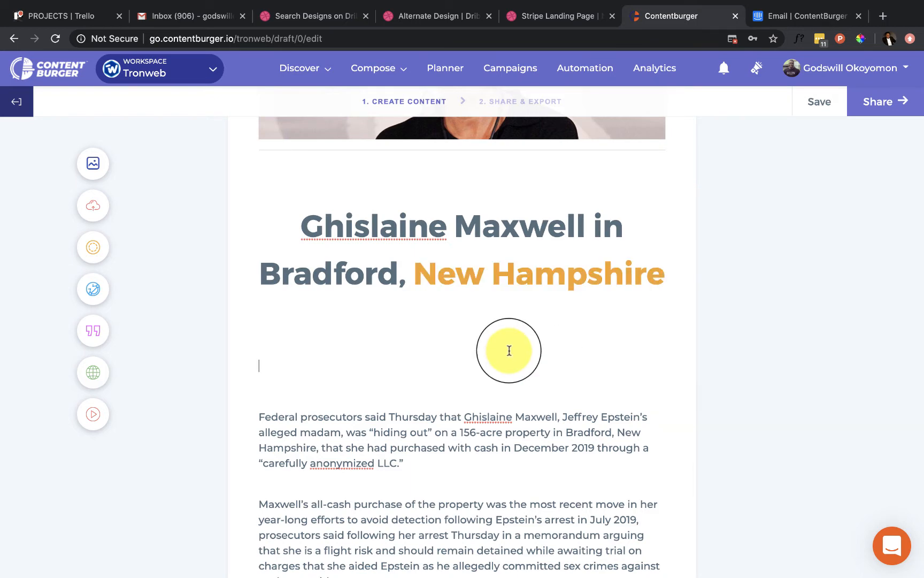
Step: Add blank lines below the title and write a byline there reading "Written by" followed by the author's name
scroll(445, 340, up, 3)
scroll(446, 433, down, 3)
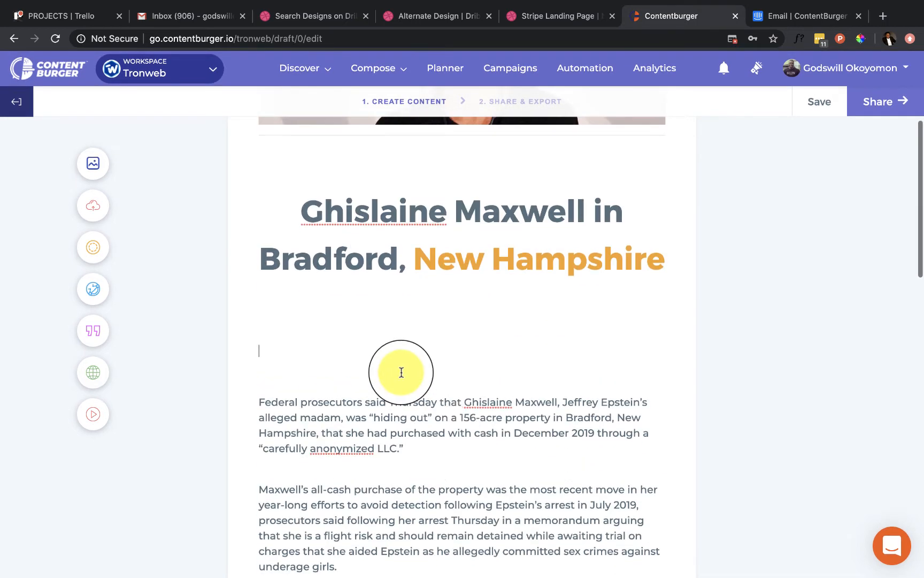
key(Return)
key(Return)
key(Return)
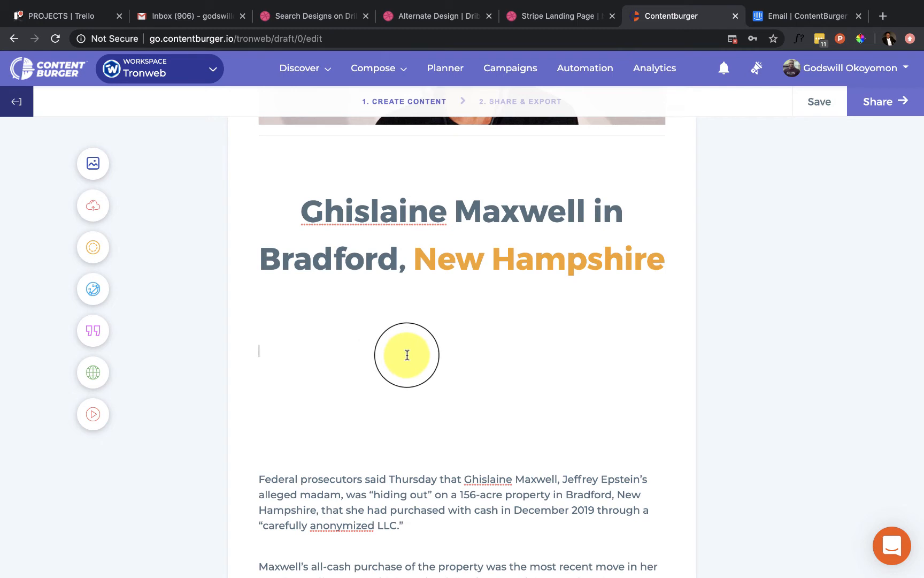
key(Return)
click(362, 354)
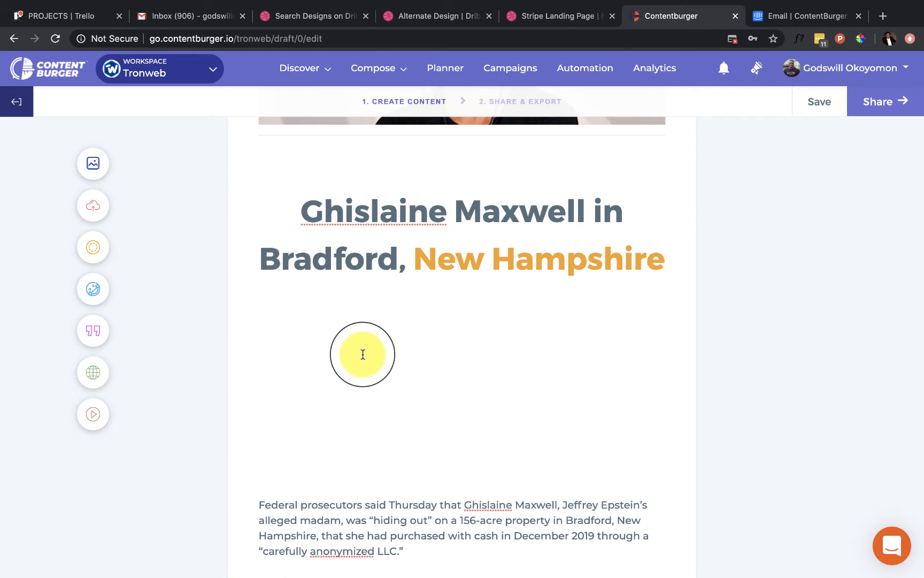
key(Return)
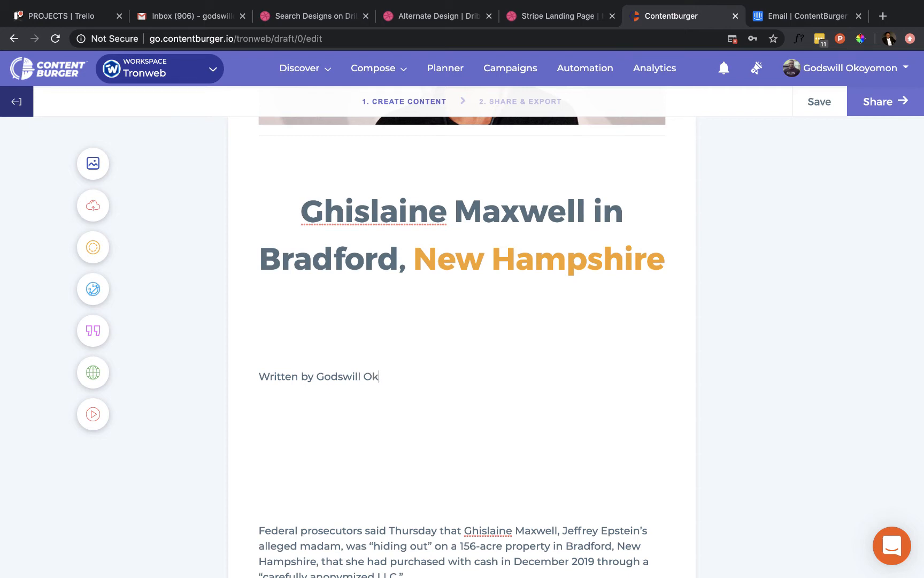
text(s)
Step: Centre the author byline and make it italic
drag(396, 365, 268, 355)
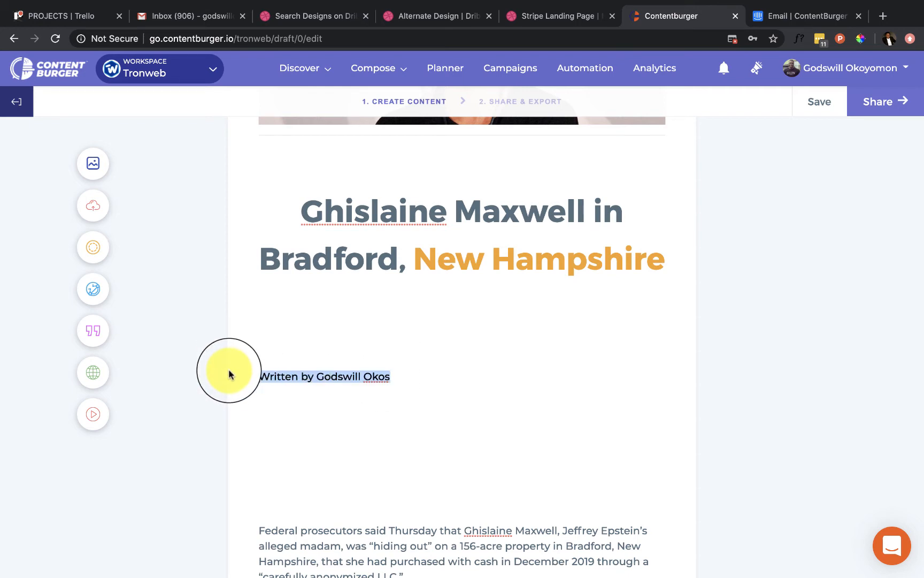
click(821, 368)
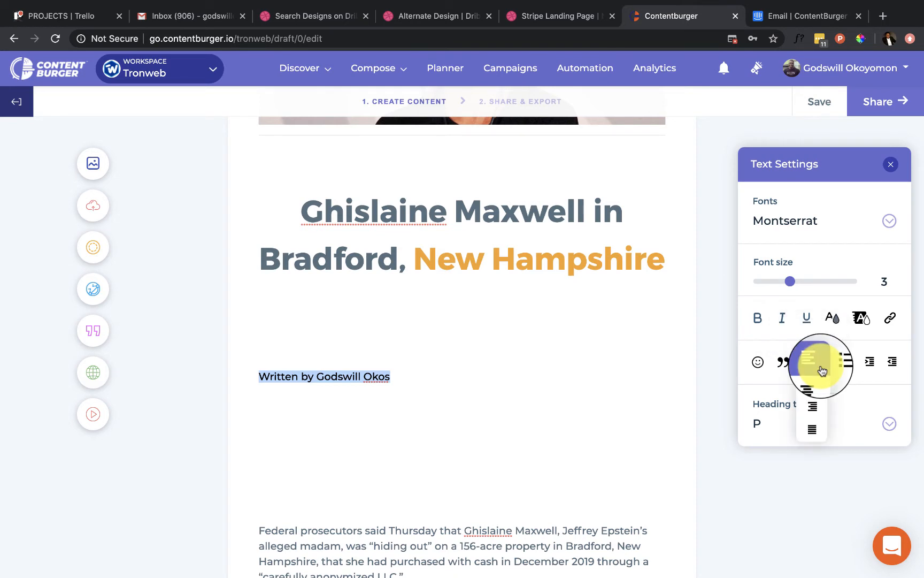
click(814, 391)
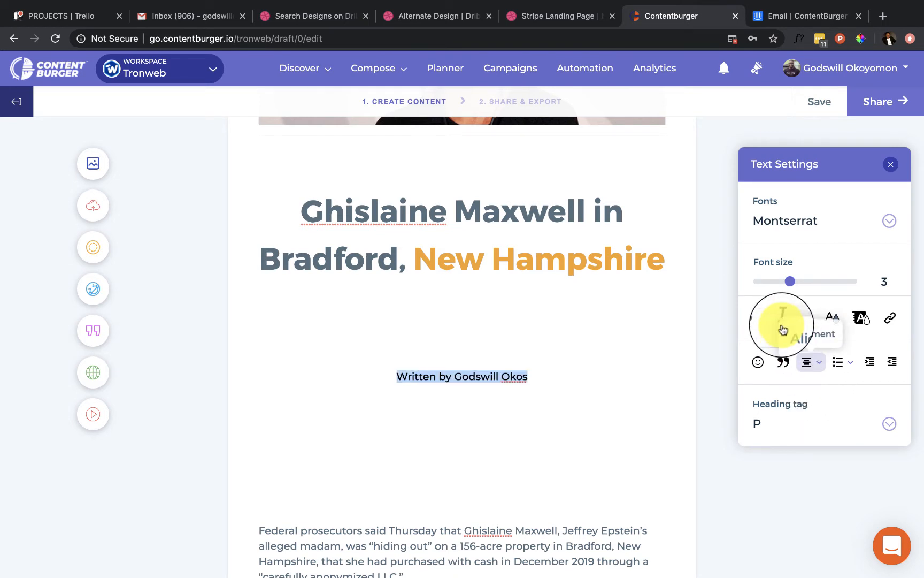
click(782, 320)
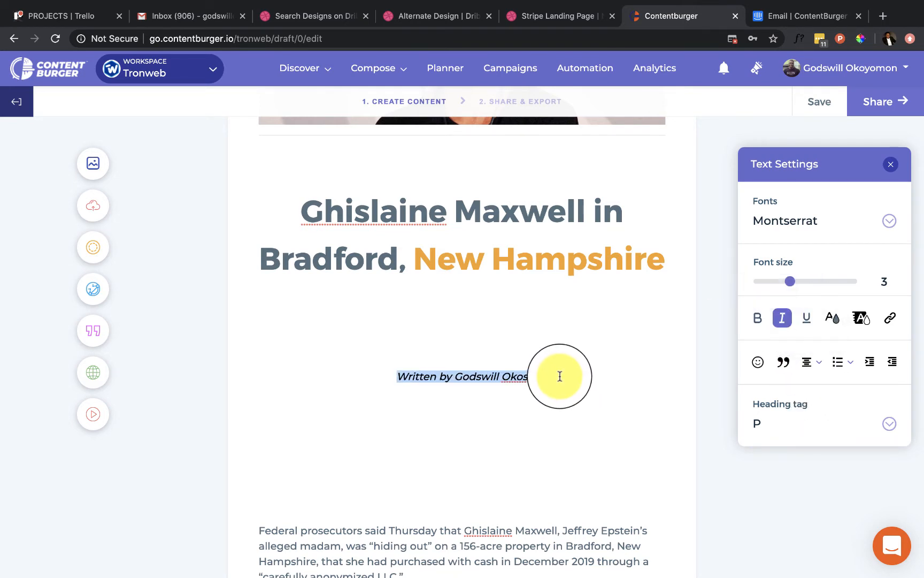
click(560, 376)
key(Return)
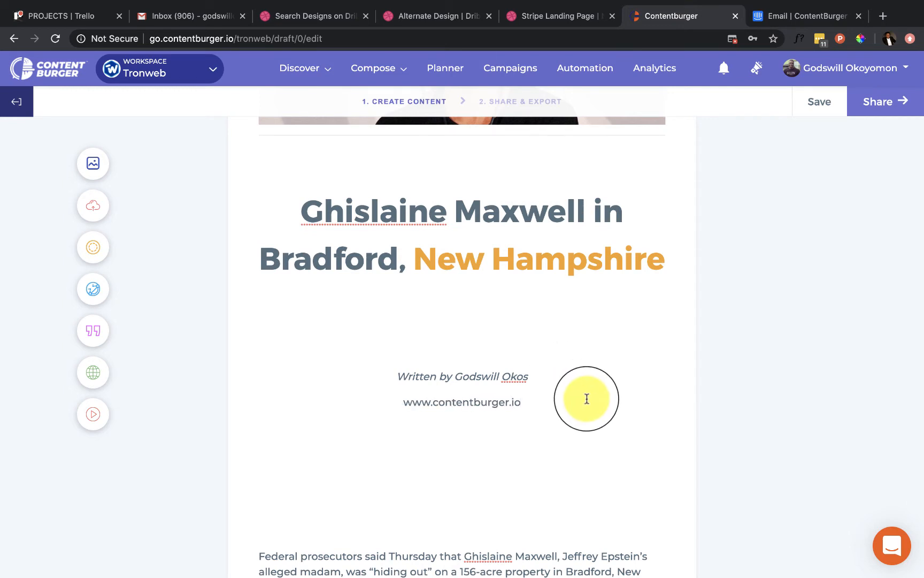
drag(586, 398, 391, 404)
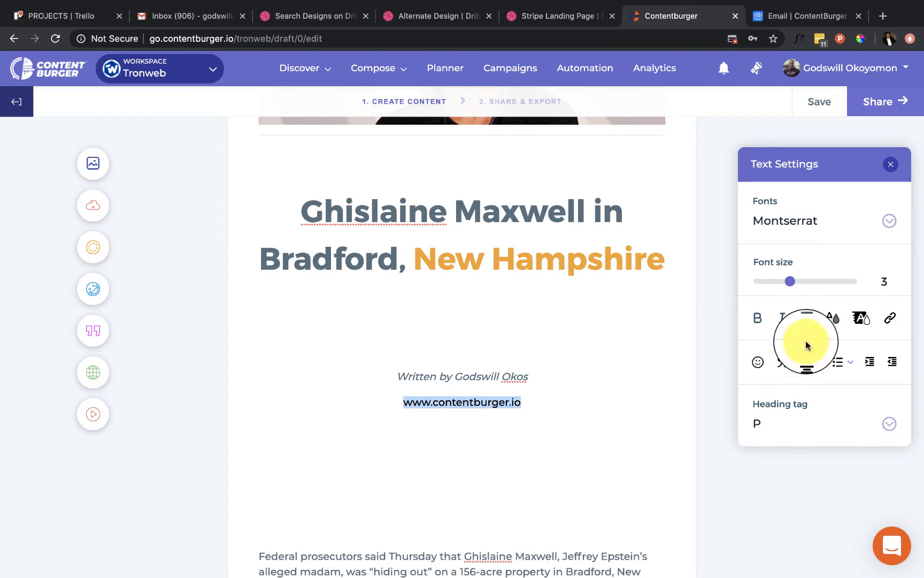
click(890, 317)
click(789, 339)
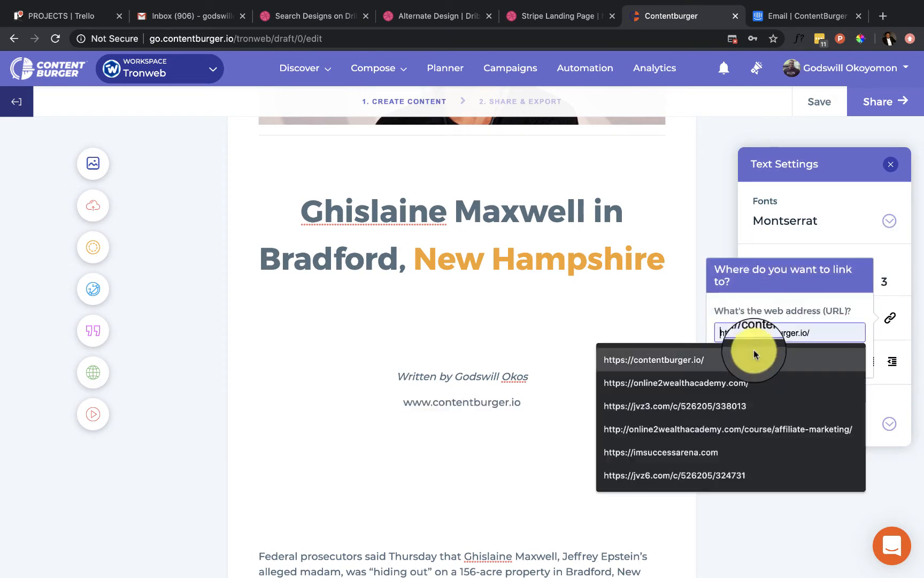
click(752, 354)
click(845, 369)
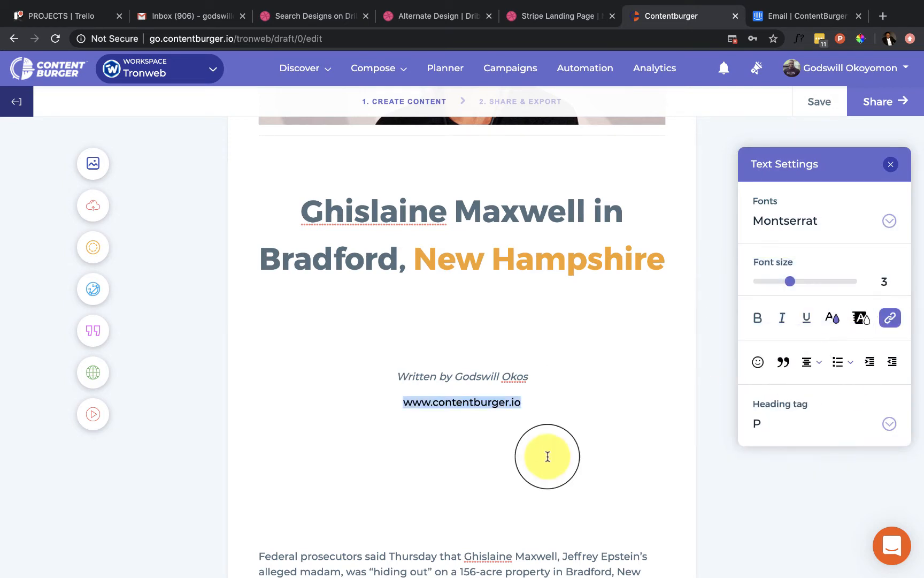
click(442, 454)
Step: Write the heading "INTRODUCTION" on the blank line directly above the article's first paragraph
scroll(422, 471, down, 2)
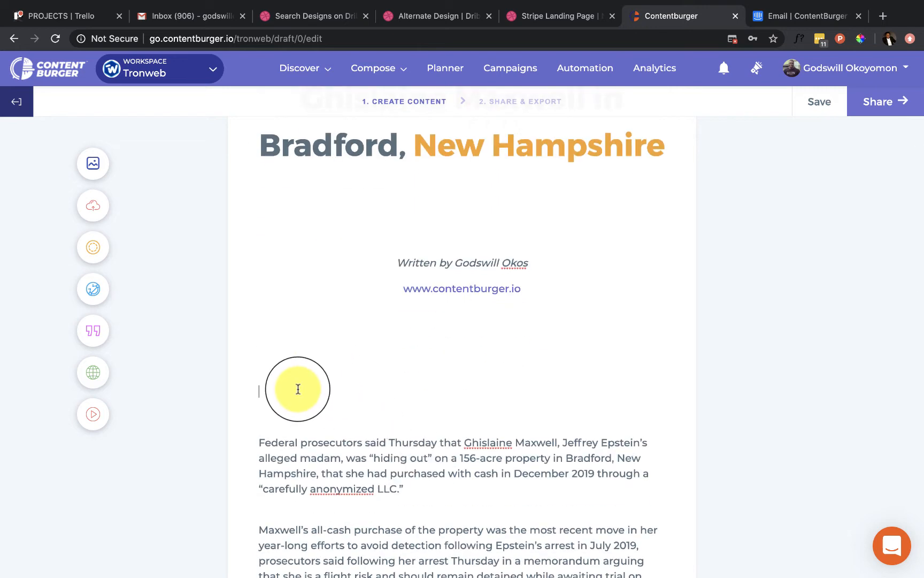
click(269, 421)
text(INTRODUCTION)
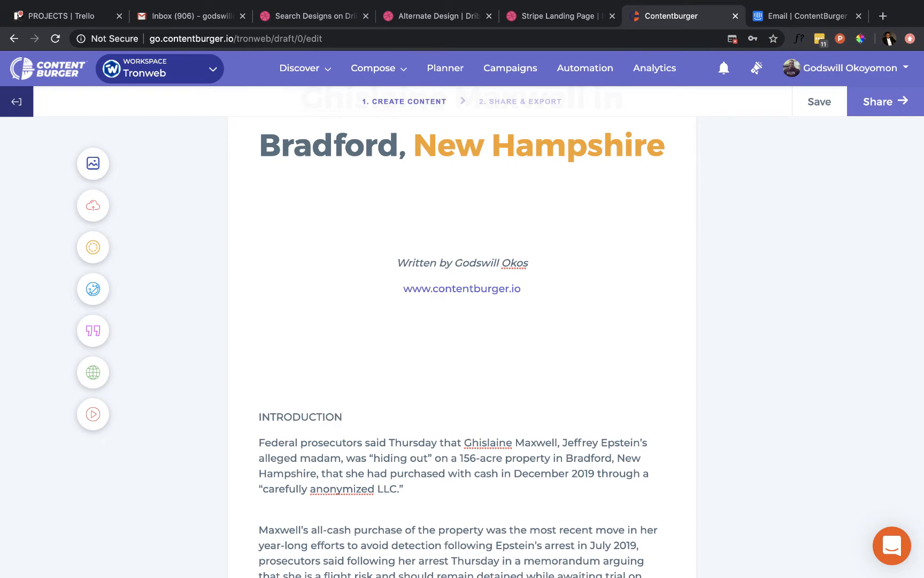
Step: Format the "INTRODUCTION" heading with font size 6 and bold
scroll(395, 412, up, 6)
scroll(394, 413, down, 5)
scroll(385, 414, up, 2)
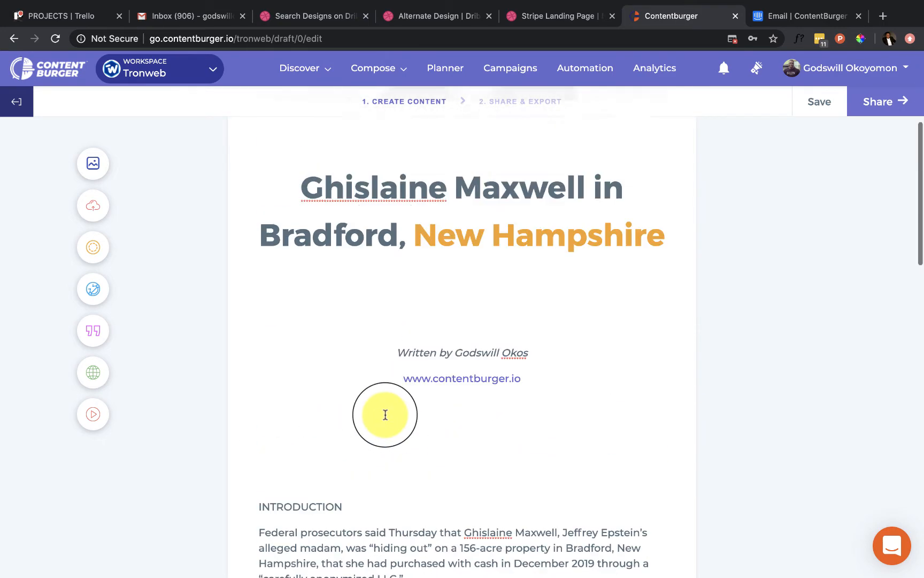
scroll(385, 414, up, 5)
scroll(384, 412, down, 6)
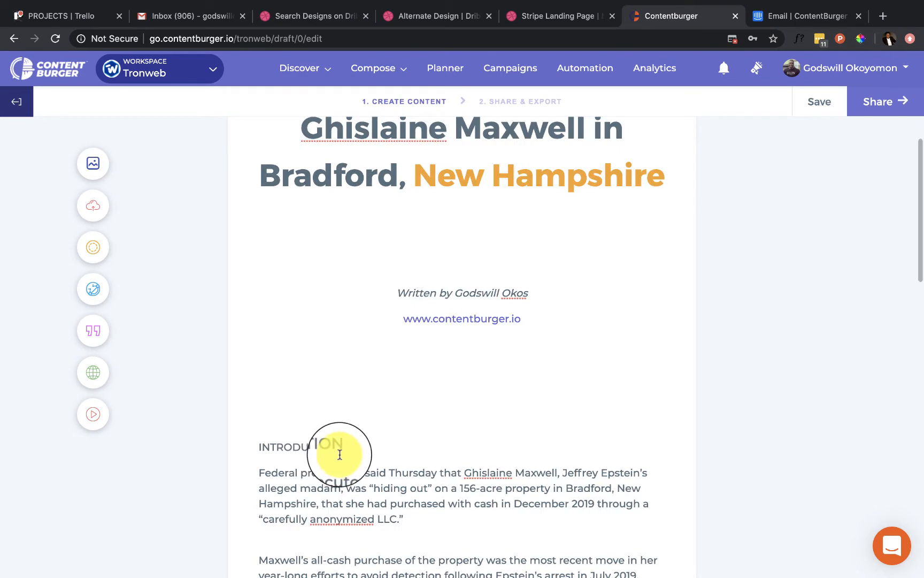
drag(339, 454, 244, 451)
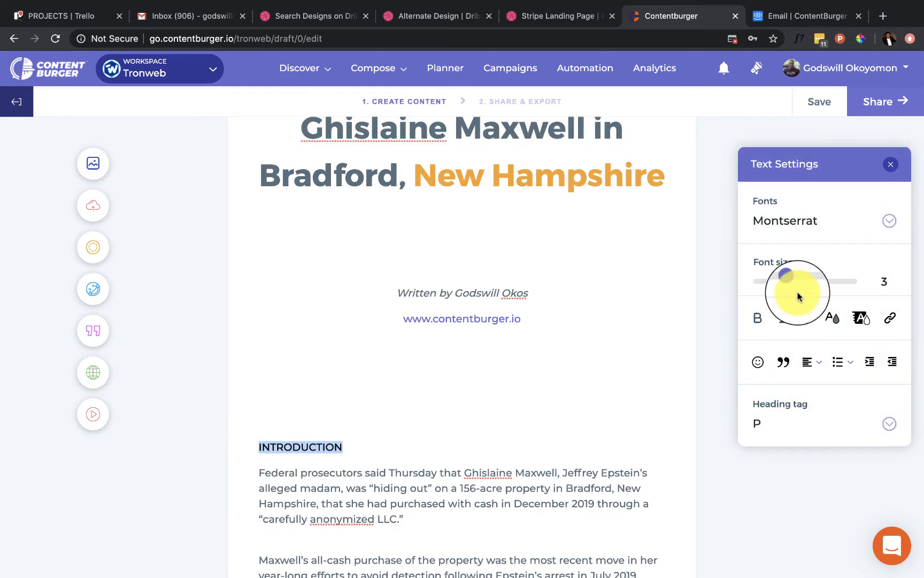
drag(797, 296, 834, 282)
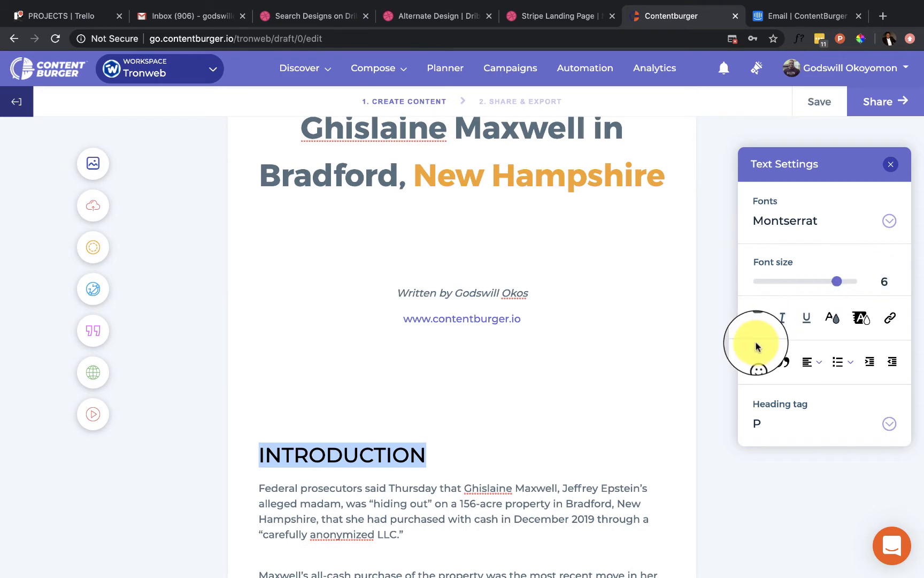
click(757, 318)
Step: Review the article's body paragraphs below the "INTRODUCTION" heading
scroll(666, 353, down, 3)
scroll(393, 275, up, 2)
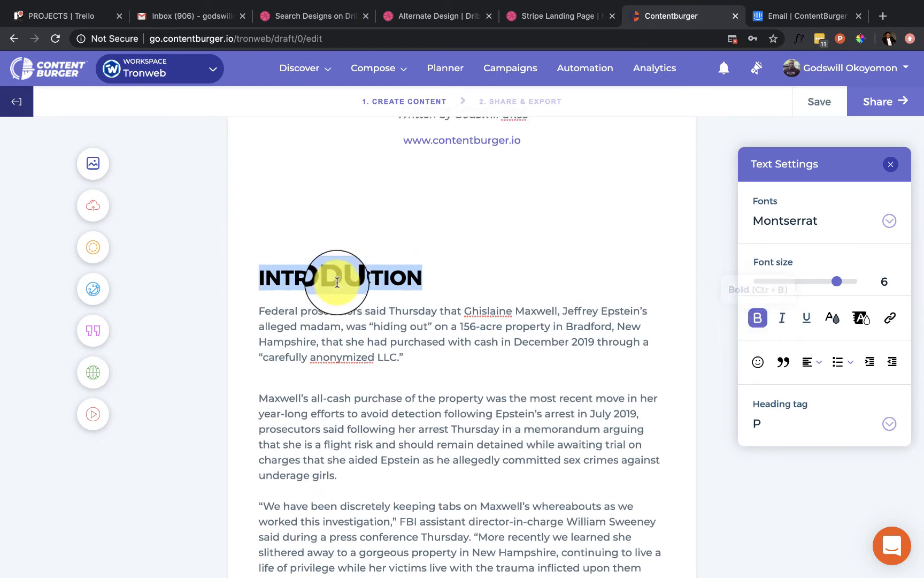
scroll(396, 388, down, 3)
scroll(404, 410, down, 2)
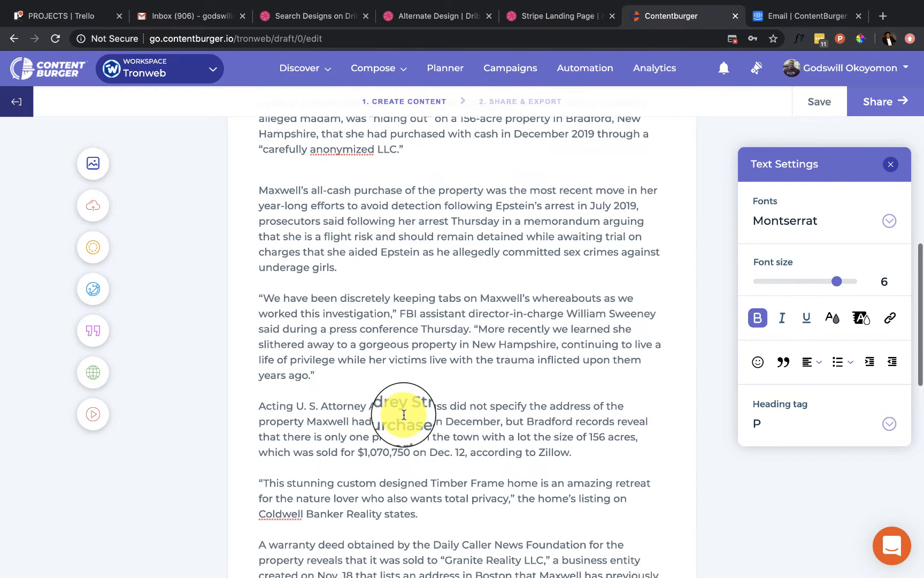
scroll(355, 378, up, 4)
scroll(353, 375, down, 3)
scroll(353, 376, down, 1)
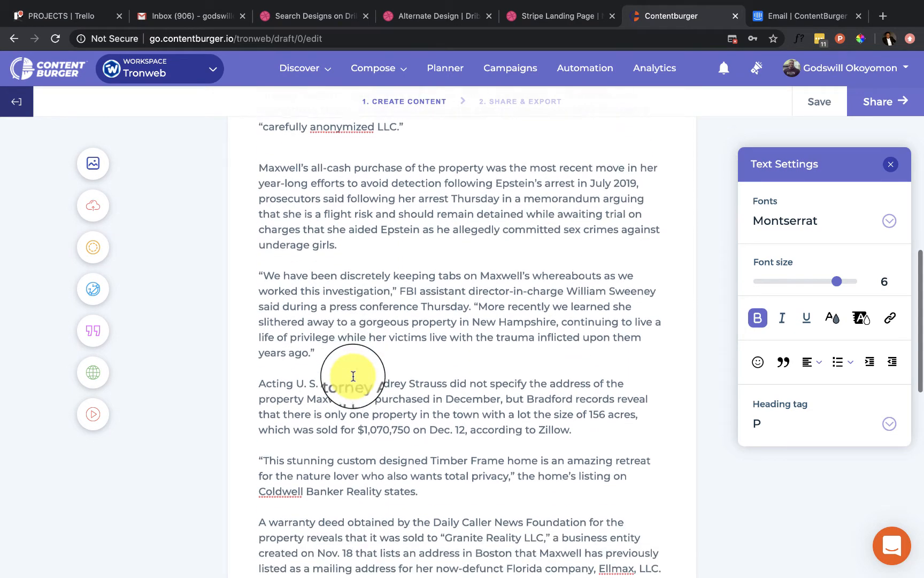
Step: Add a blank line after the paragraph ending "according to Zillow." and search Unsplash images for "real estate"
scroll(374, 417, down, 1)
click(572, 406)
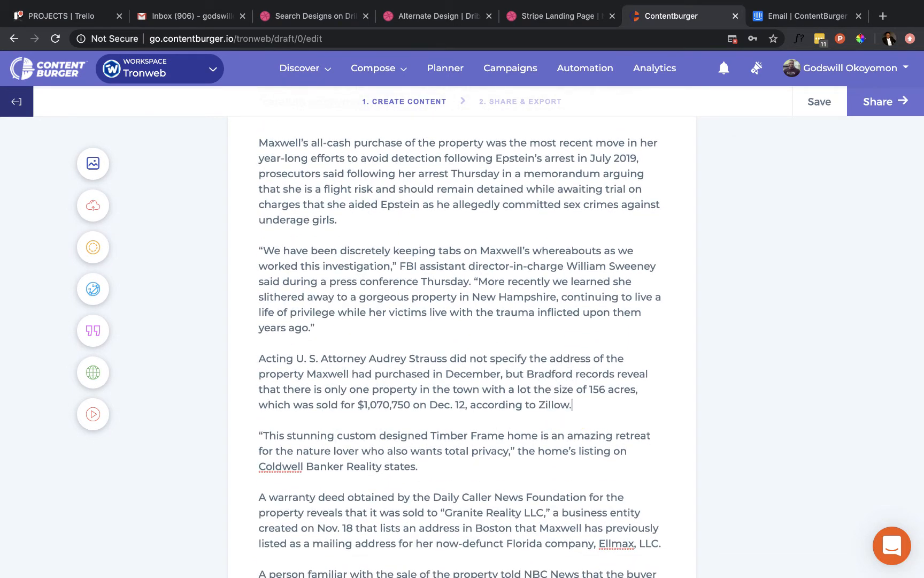
key(Return)
click(93, 164)
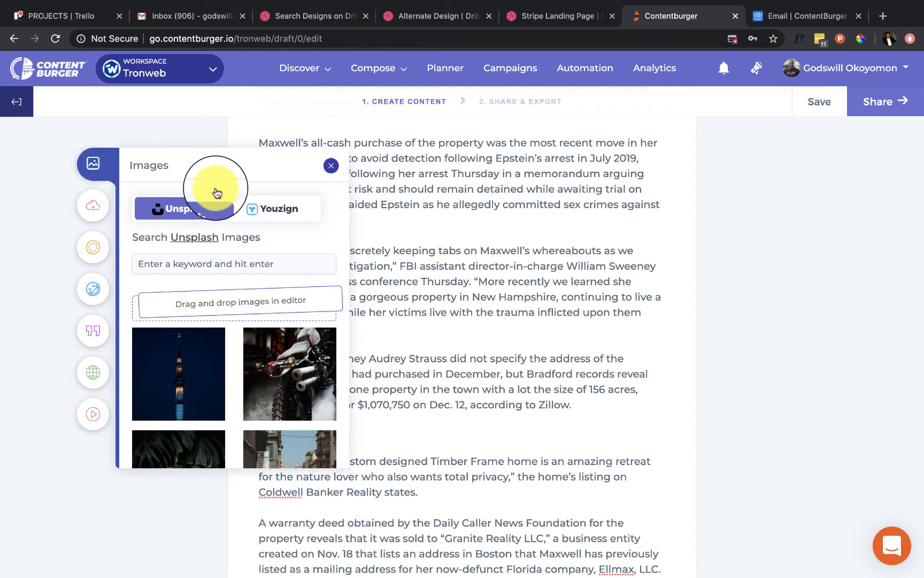
drag(177, 301, 183, 294)
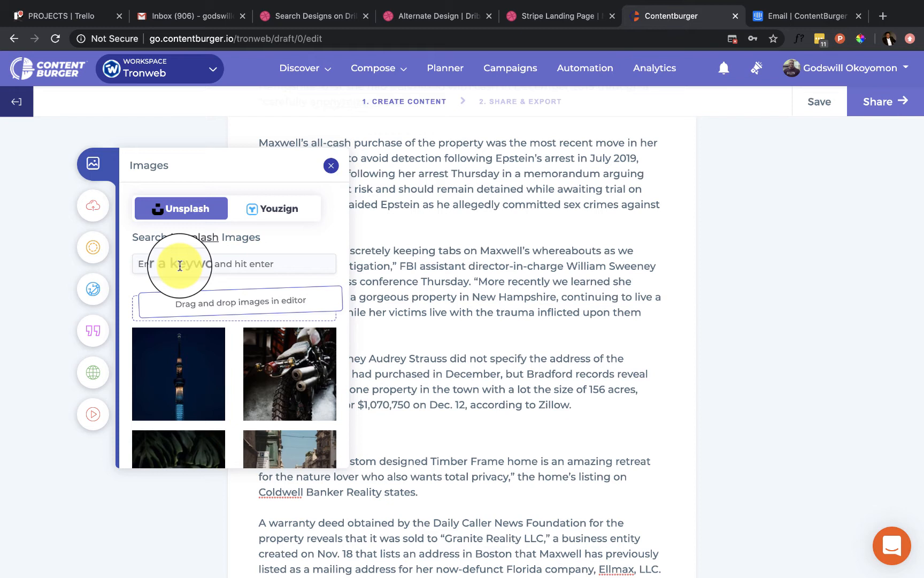
text(H)
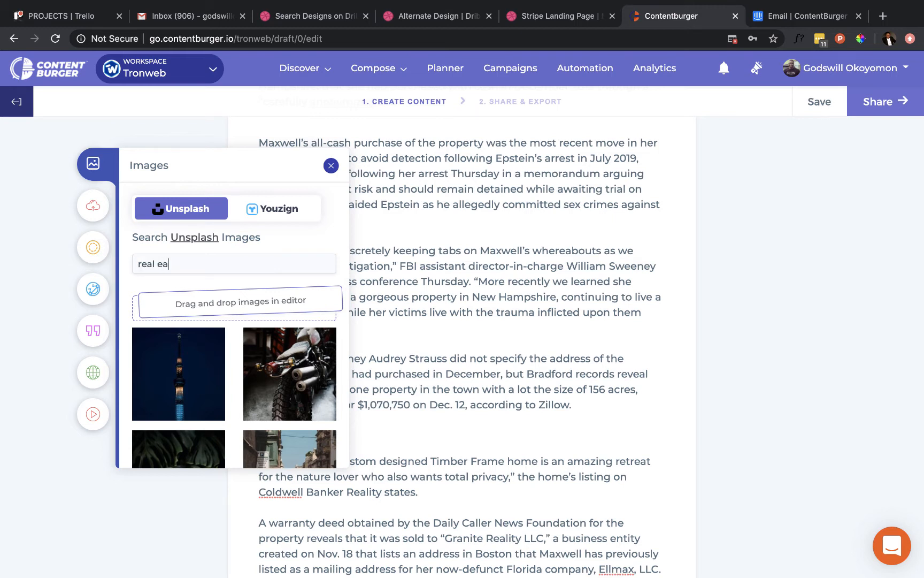
key(Return)
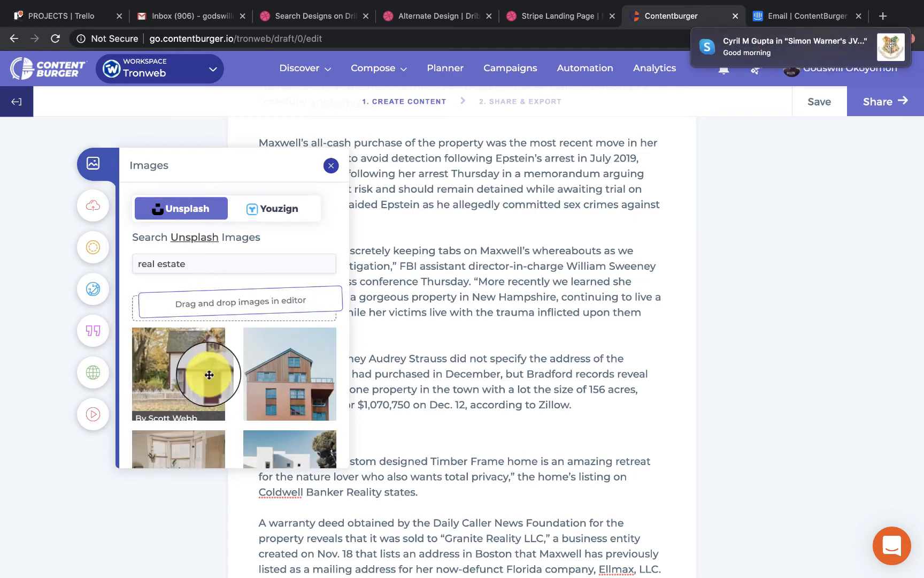
Step: Insert the white modern house photo from the results on the blank line below the Zillow paragraph
scroll(280, 422, down, 5)
drag(288, 300, 501, 415)
scroll(510, 397, down, 3)
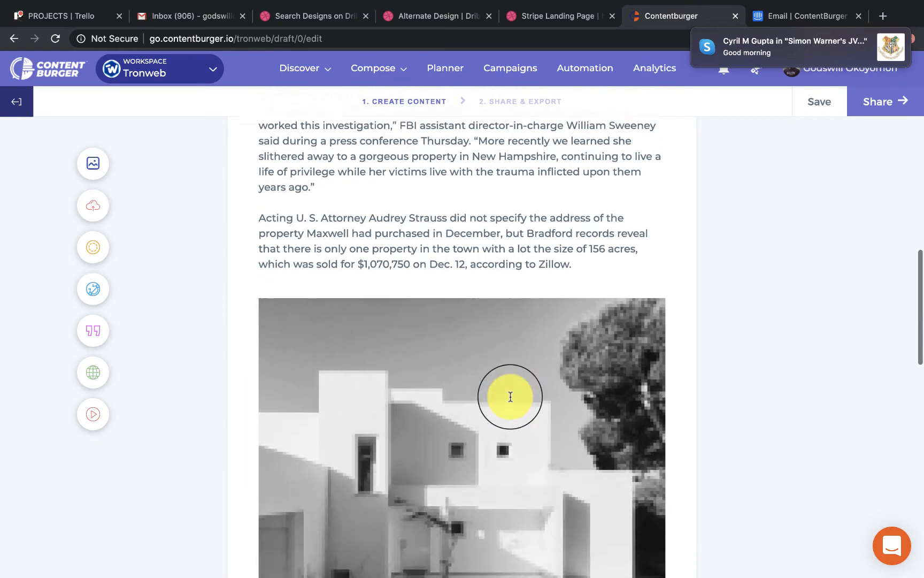
scroll(510, 397, up, 9)
scroll(510, 396, down, 12)
scroll(510, 395, down, 5)
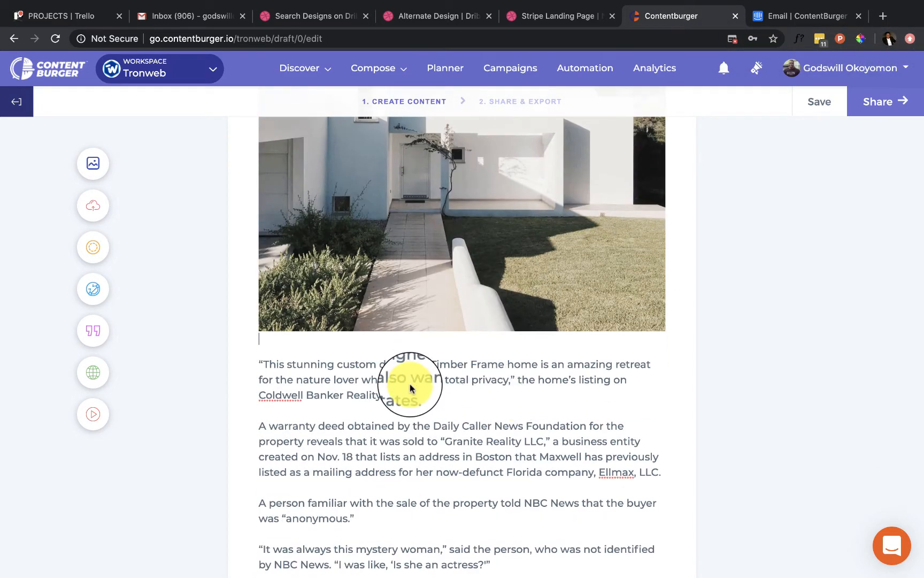
Step: Format the "This stunning custom designed Timber Frame home" paragraph below the house photo as a block quote
drag(426, 402, 247, 367)
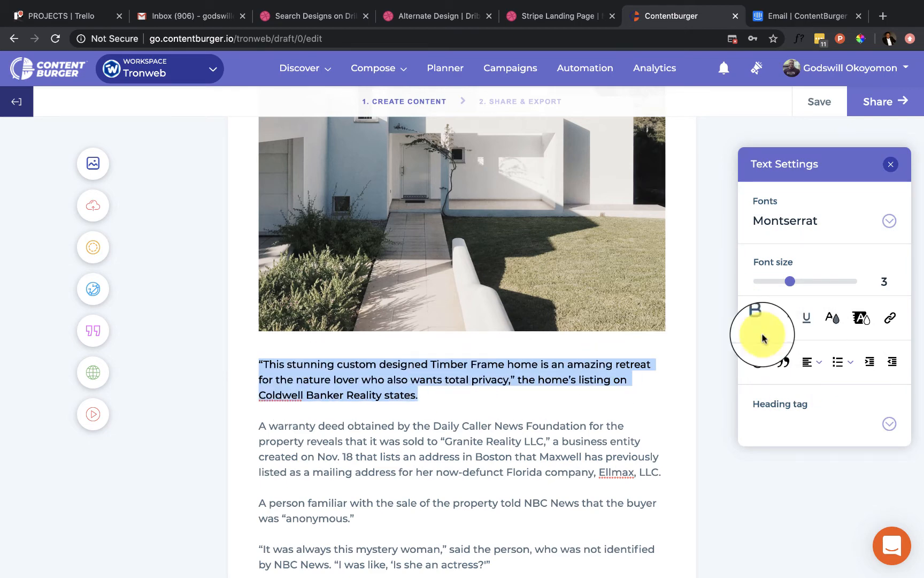
click(785, 364)
scroll(534, 374, down, 3)
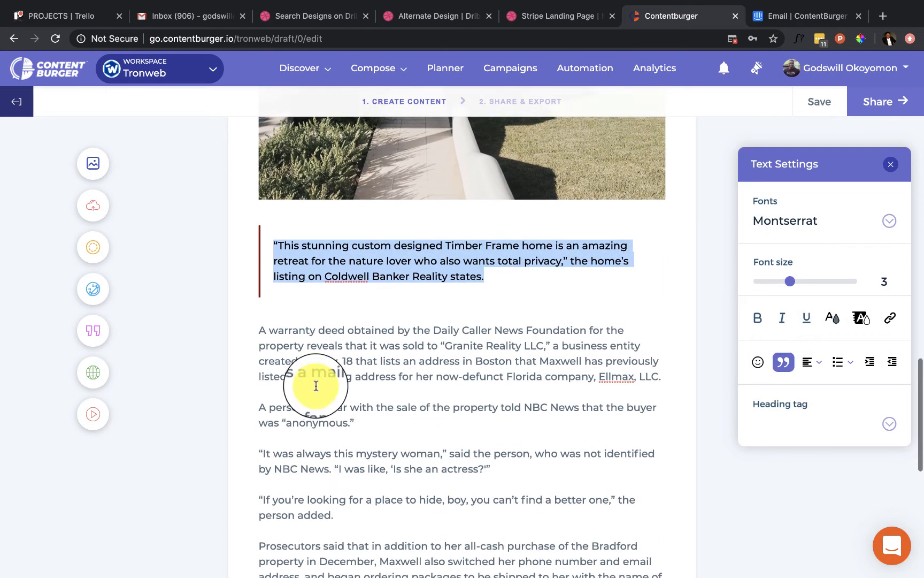
click(334, 389)
Step: Highlight the paragraph beginning "A person familiar with the sale of the property" with the orange background color F5A623
drag(365, 421, 251, 403)
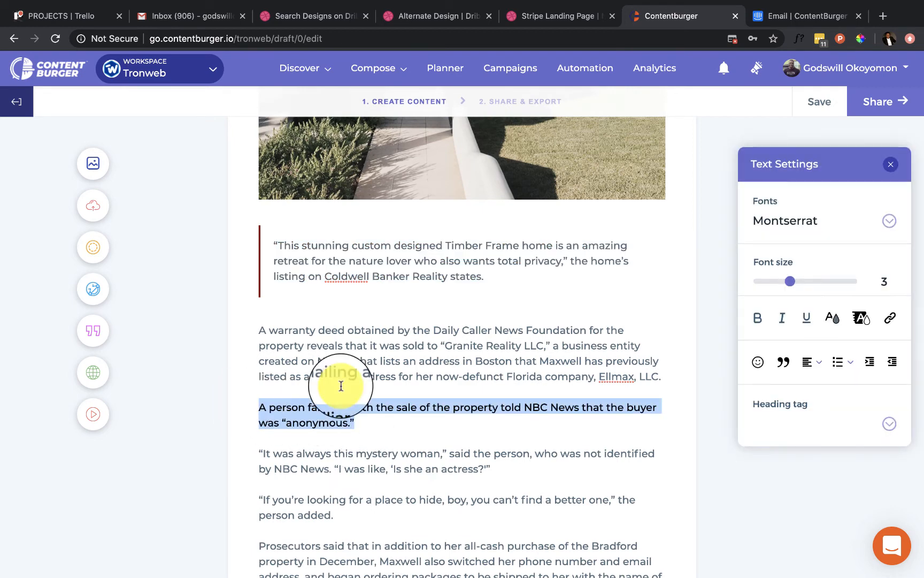
click(861, 319)
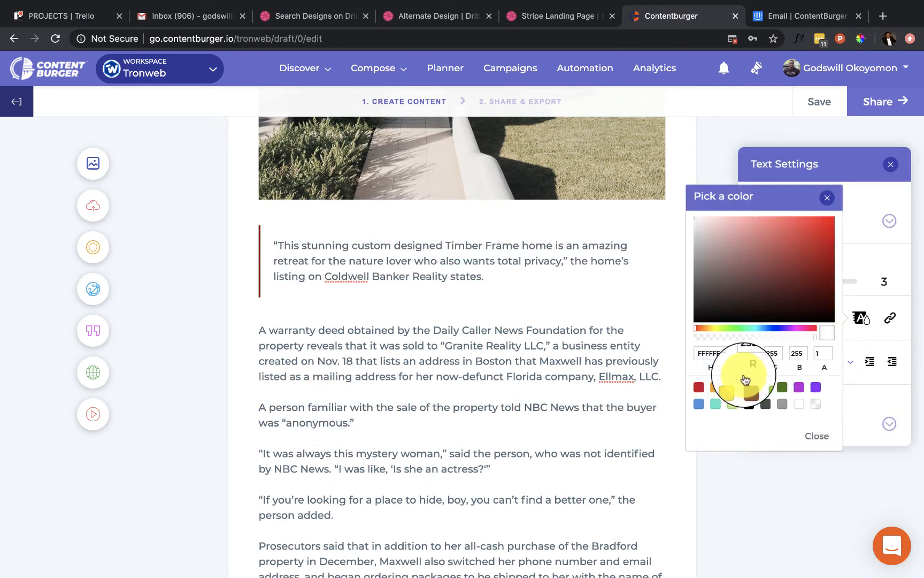
click(716, 387)
scroll(471, 436, down, 3)
scroll(482, 385, up, 15)
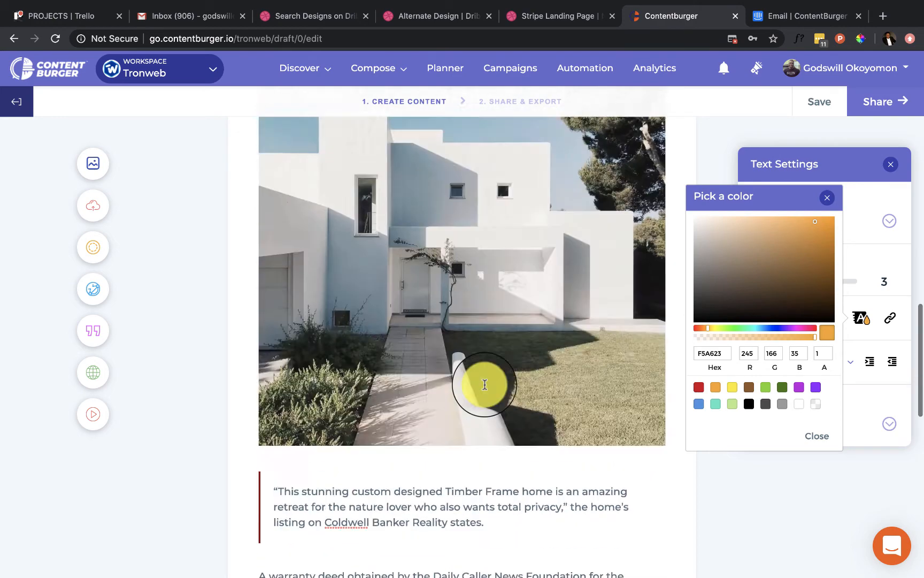
scroll(484, 384, up, 4)
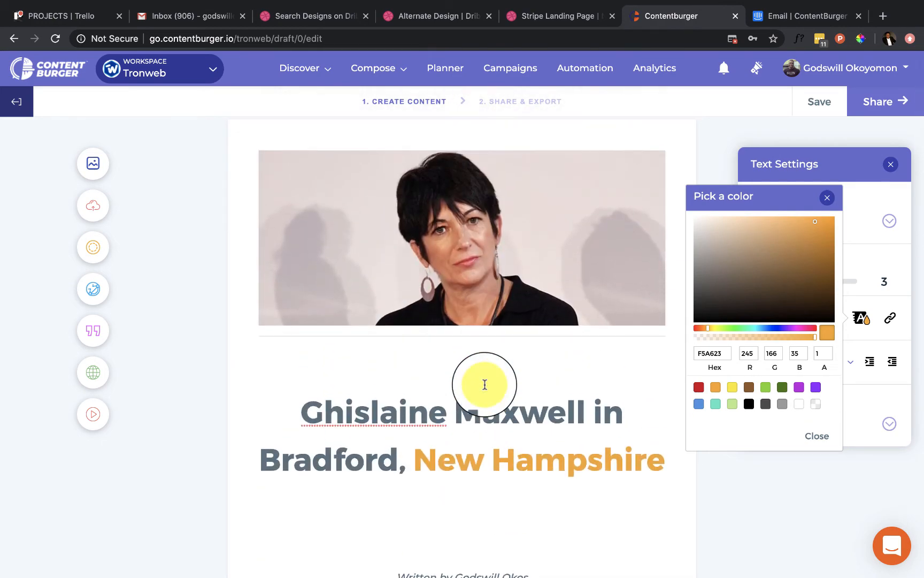
scroll(484, 384, up, 1)
scroll(485, 384, down, 8)
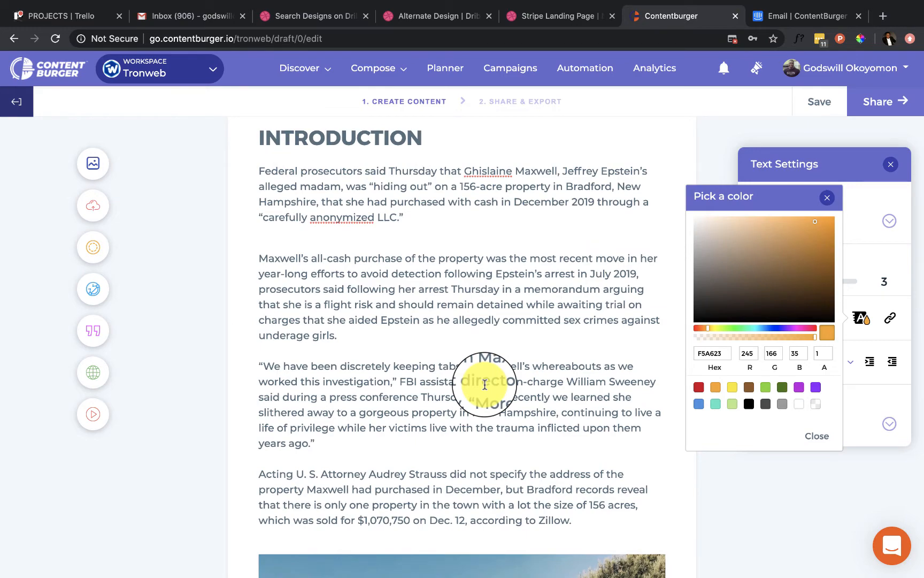
scroll(484, 384, down, 20)
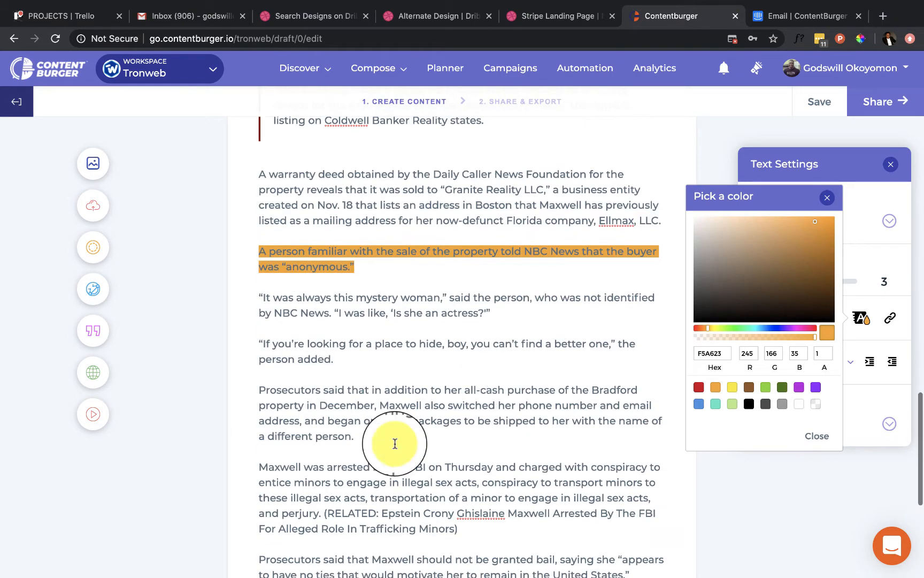
Step: Write the heading "THE STORY SO FAR" on a new line above the paragraph beginning "Maxwell was arrested by the FBI"
scroll(395, 443, down, 6)
click(375, 272)
key(Return)
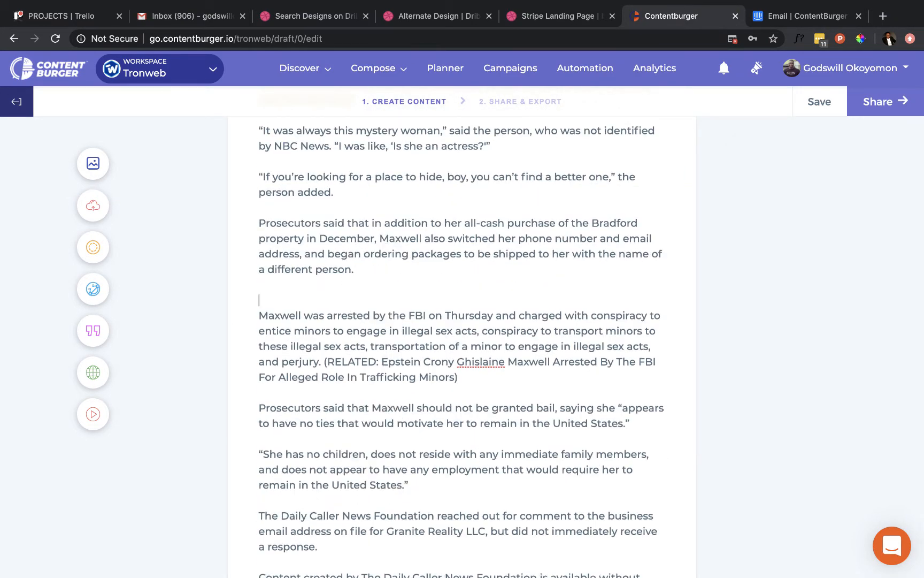
key(Return)
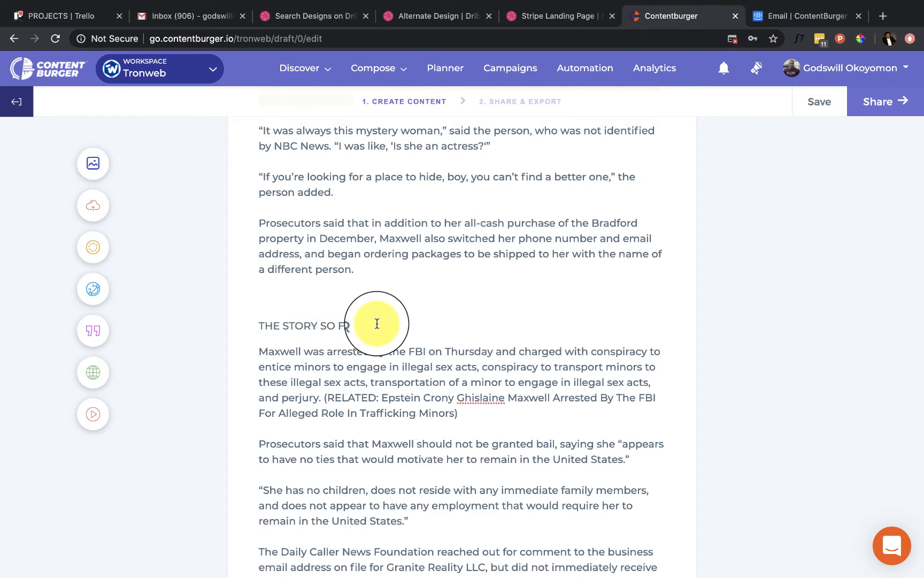
Step: Format the "THE STORY SO FAR" heading with font size 6 and bold
drag(376, 324, 241, 326)
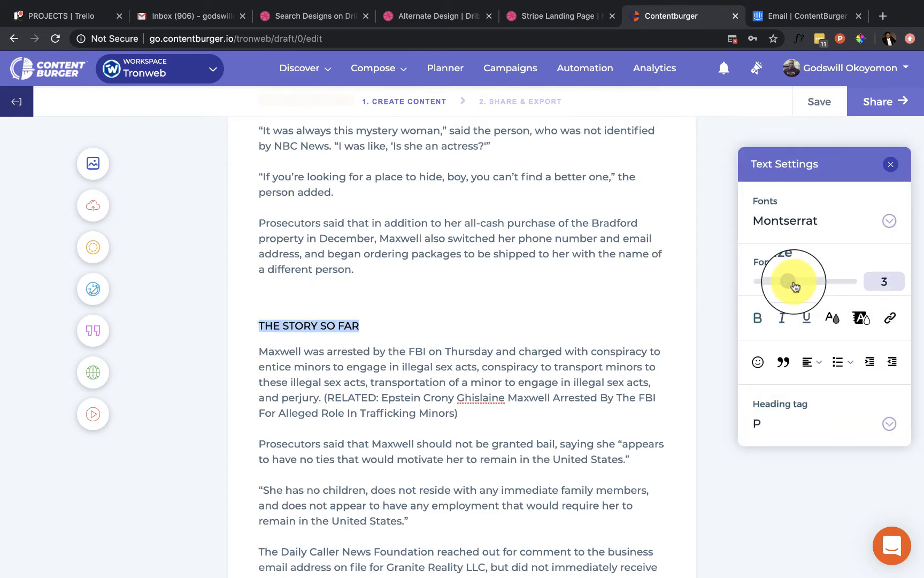
drag(796, 288, 840, 290)
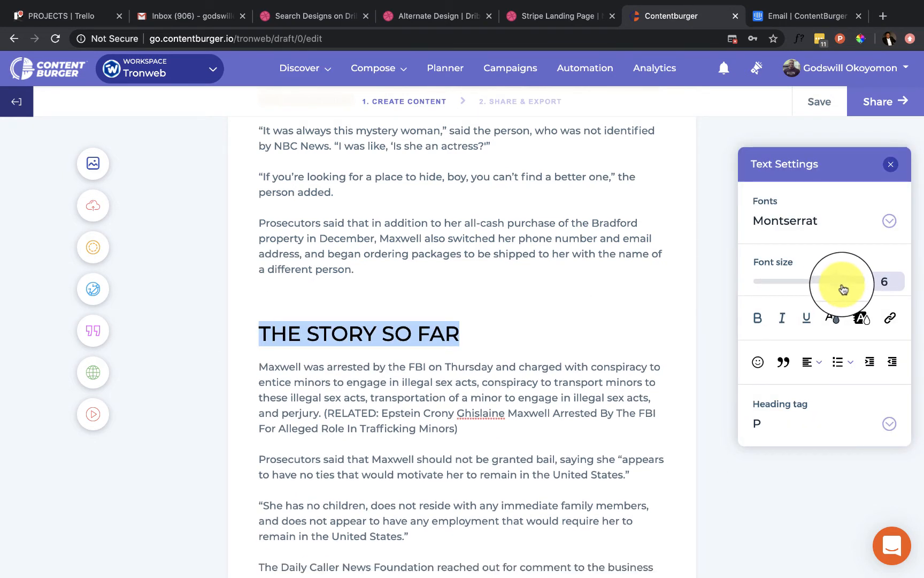
click(757, 319)
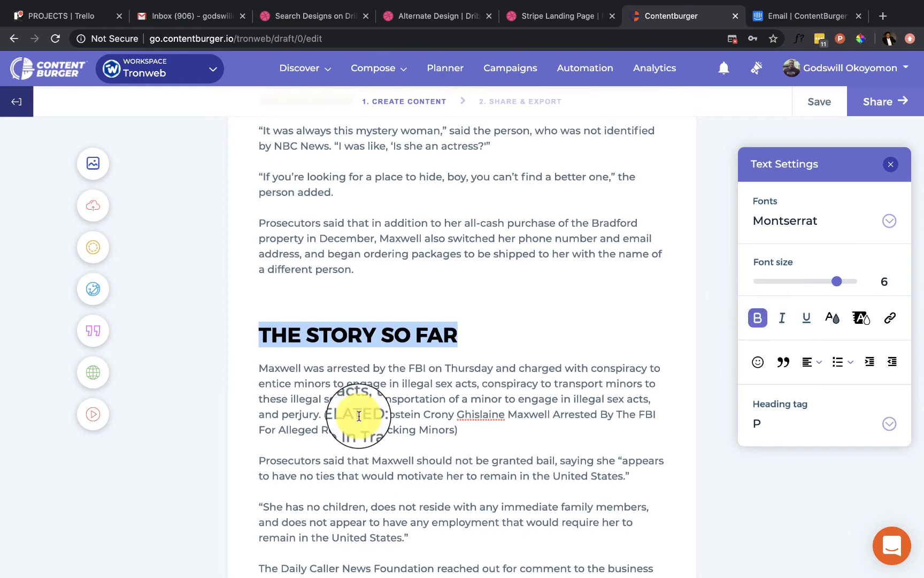
scroll(356, 415, up, 7)
scroll(356, 414, down, 8)
Step: Add two blank lines after the paragraph ending "did not immediately receive a response."
click(412, 421)
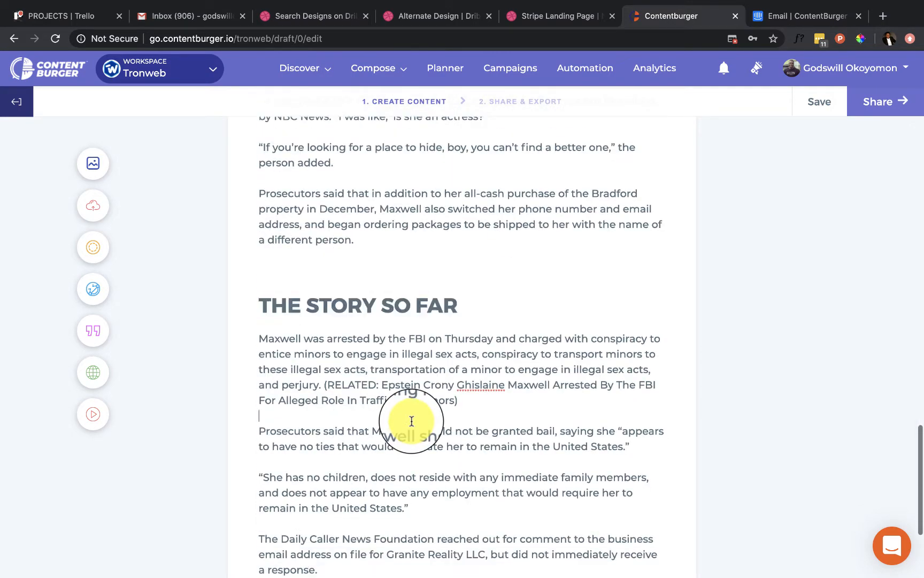
scroll(411, 421, down, 4)
click(332, 373)
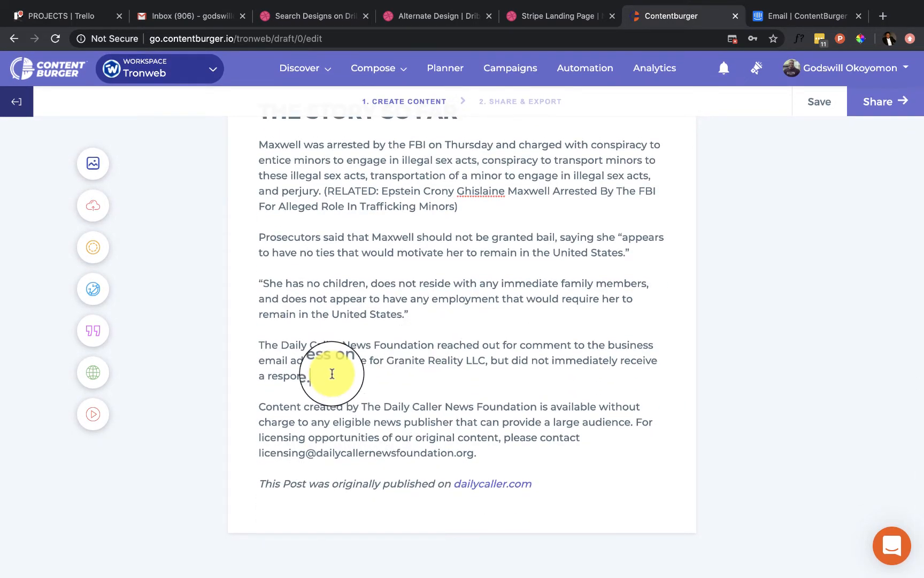
drag(333, 373, 239, 341)
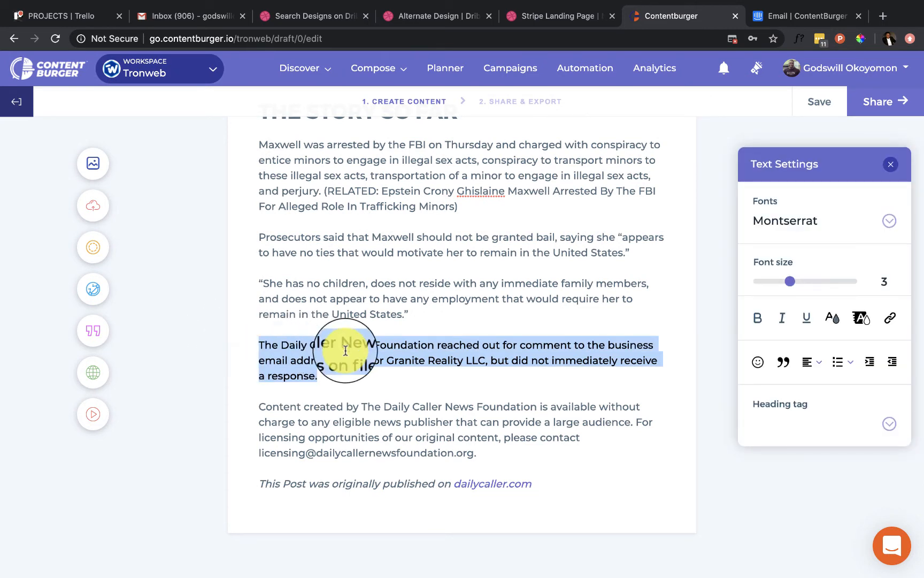
click(357, 362)
click(326, 380)
key(Return)
key(Return)
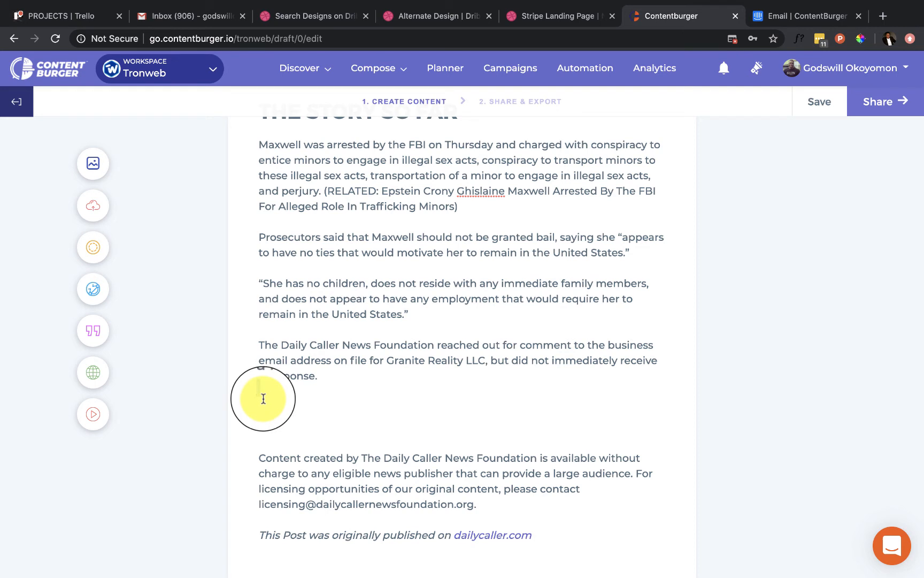
Step: Replace the period after "a response" with a tongue-out face emoji
click(316, 381)
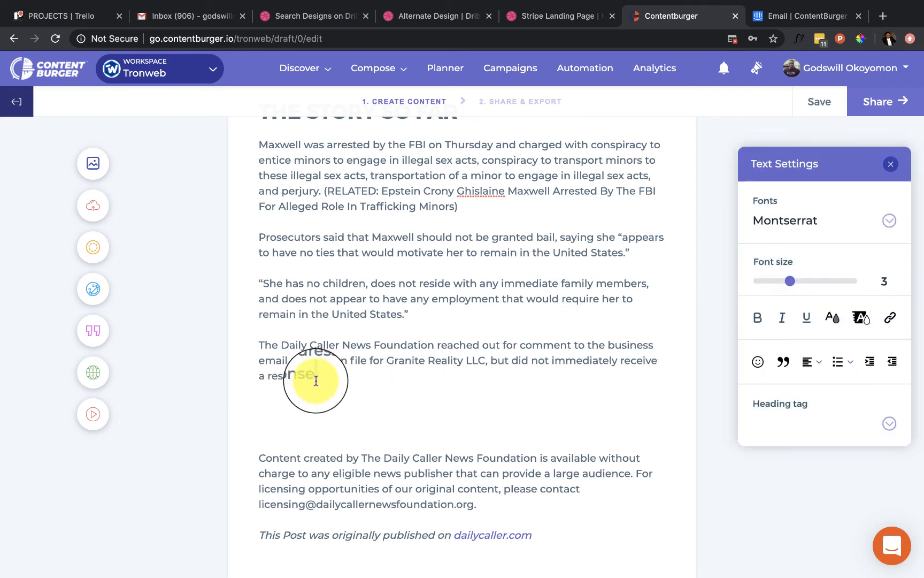
click(755, 368)
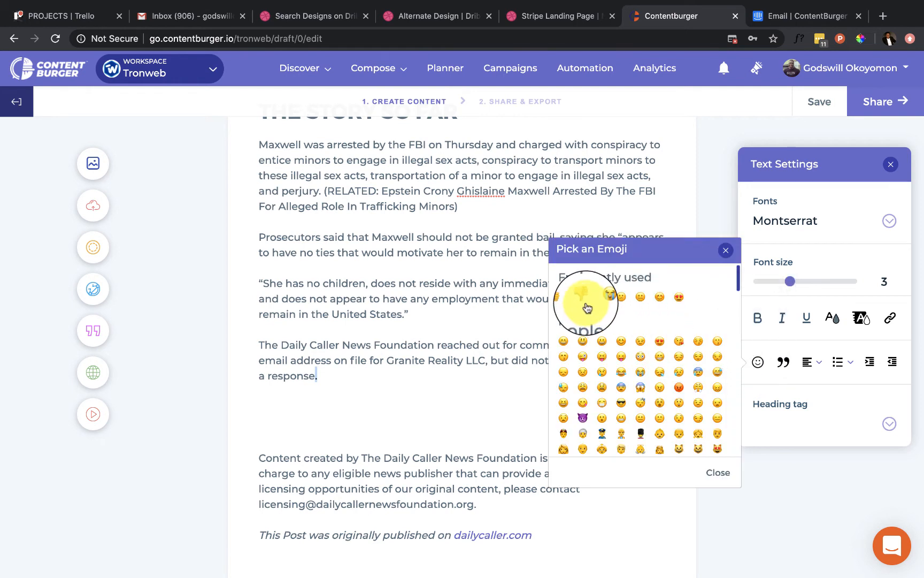
click(622, 359)
click(622, 359)
click(623, 359)
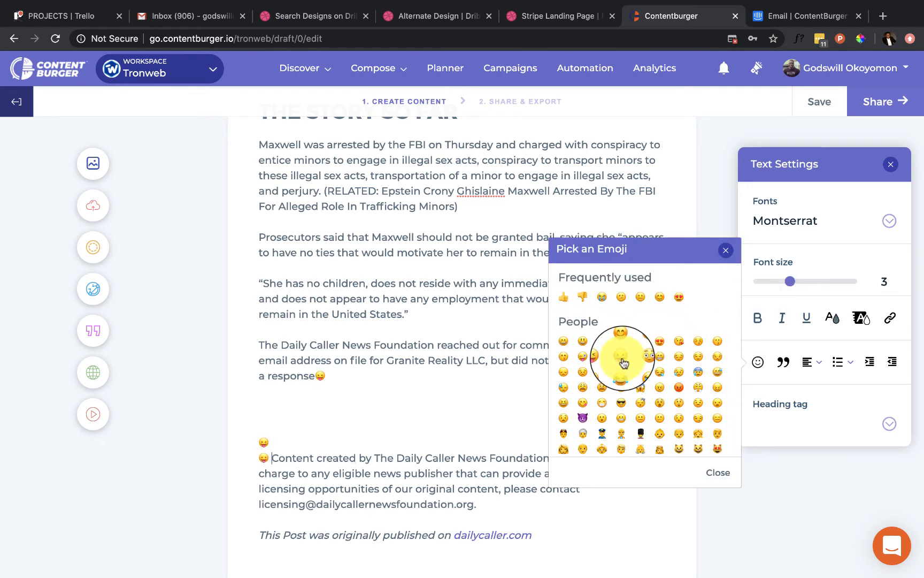
click(622, 359)
click(622, 359)
Step: Delete the extra emojis and surplus blank lines above the paragraph beginning "Content created by The Daily Caller News Foundation"
drag(296, 458, 230, 423)
key(BackSpace)
key(BackSpace)
key(Return)
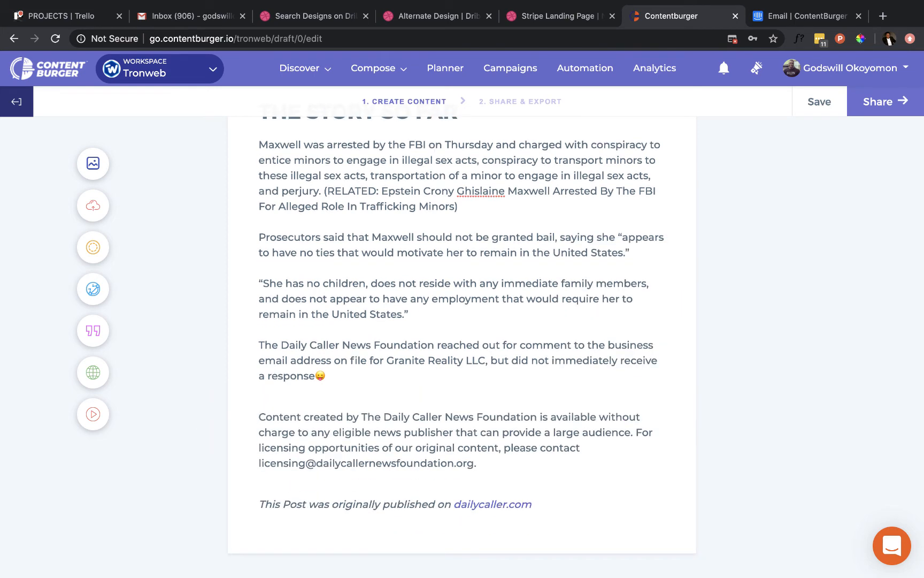
click(350, 377)
scroll(355, 380, up, 2)
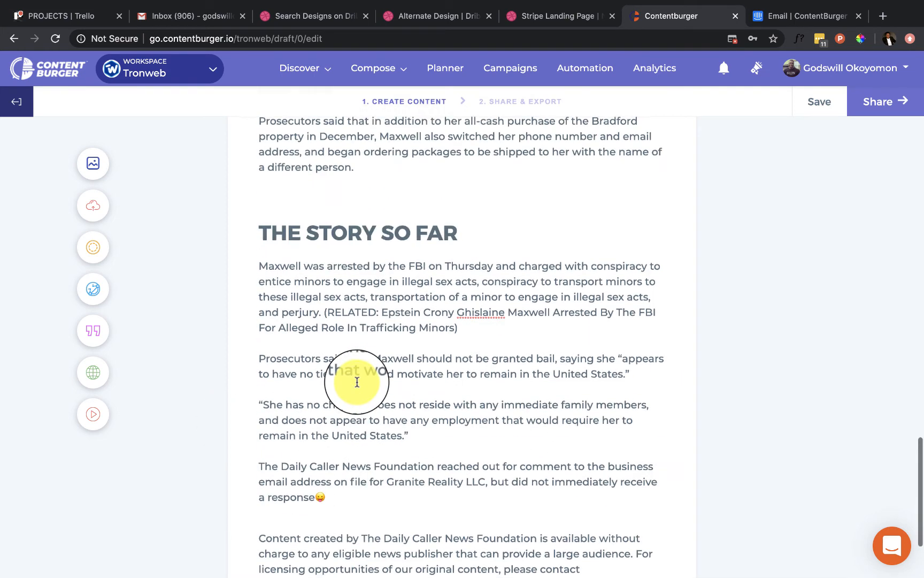
scroll(446, 367, down, 3)
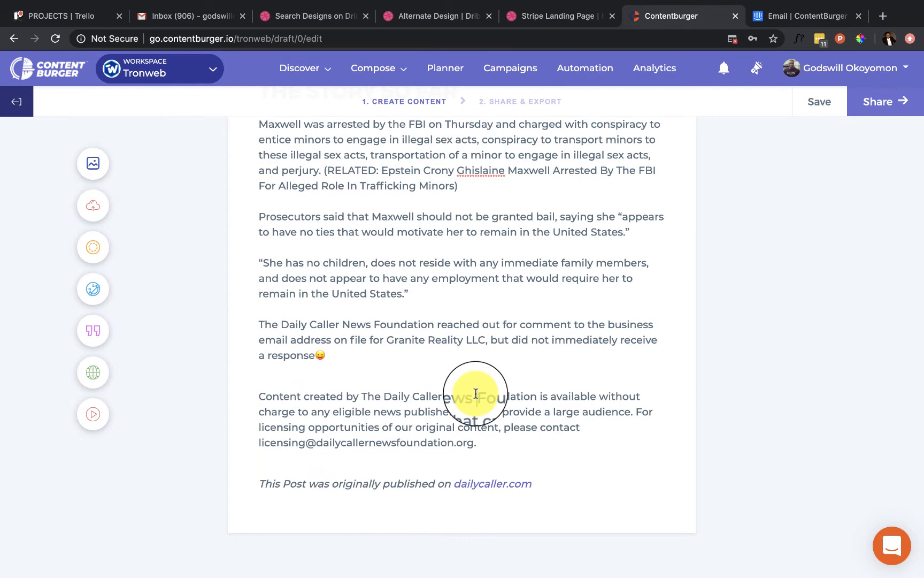
click(389, 363)
click(498, 441)
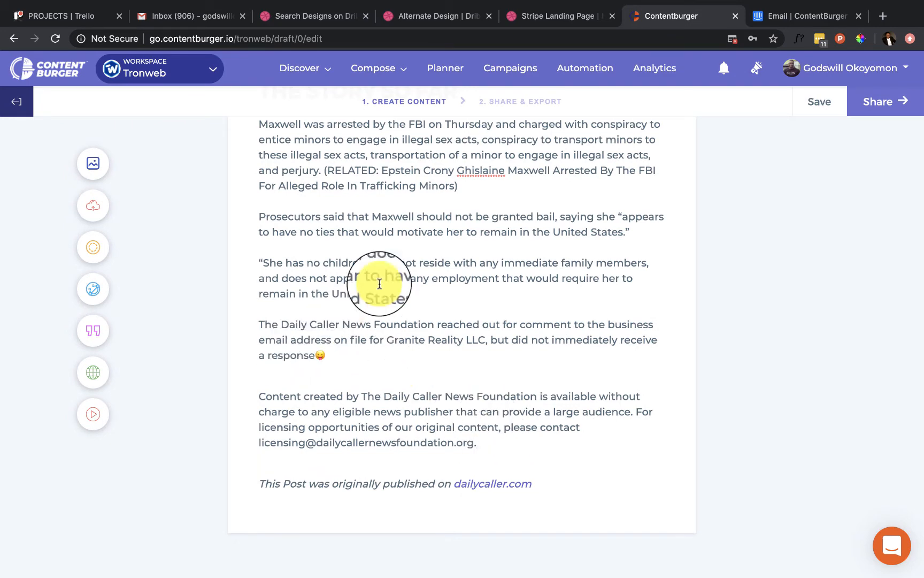
Step: Insert the Unsplash yellow sofa photo below the paragraph beginning "She has no children" and reduce the blank space above the photo
scroll(382, 292, up, 3)
click(413, 388)
key(Return)
key(Return)
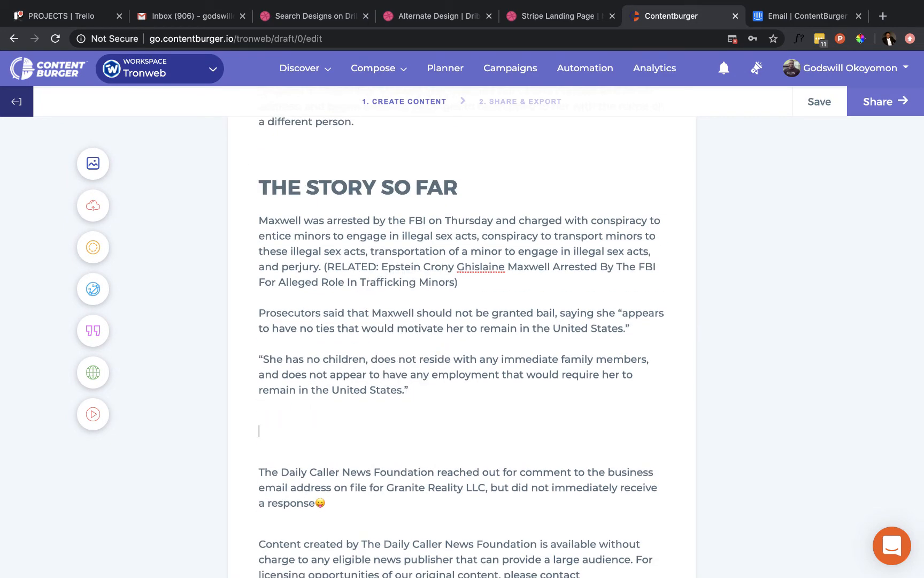
click(93, 166)
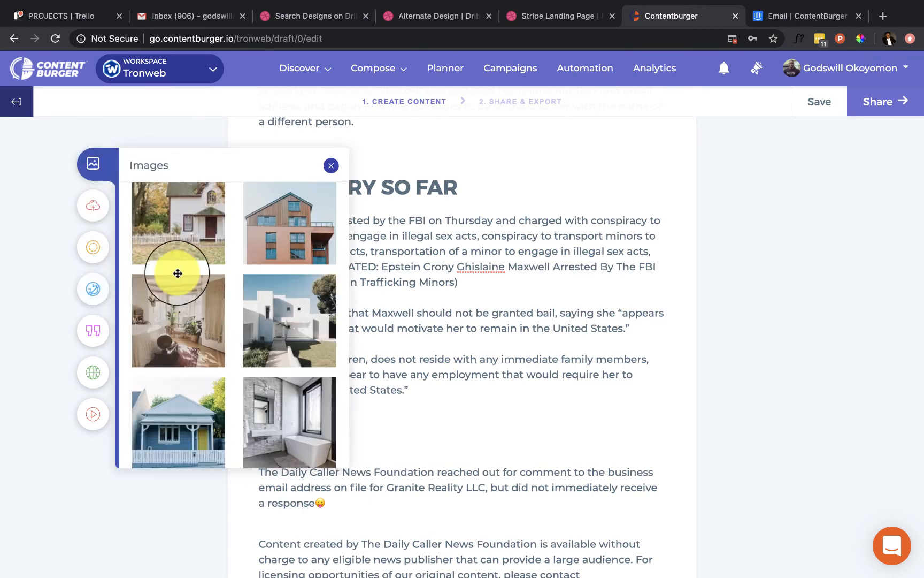
scroll(192, 316, down, 5)
drag(198, 340, 441, 445)
scroll(441, 445, down, 10)
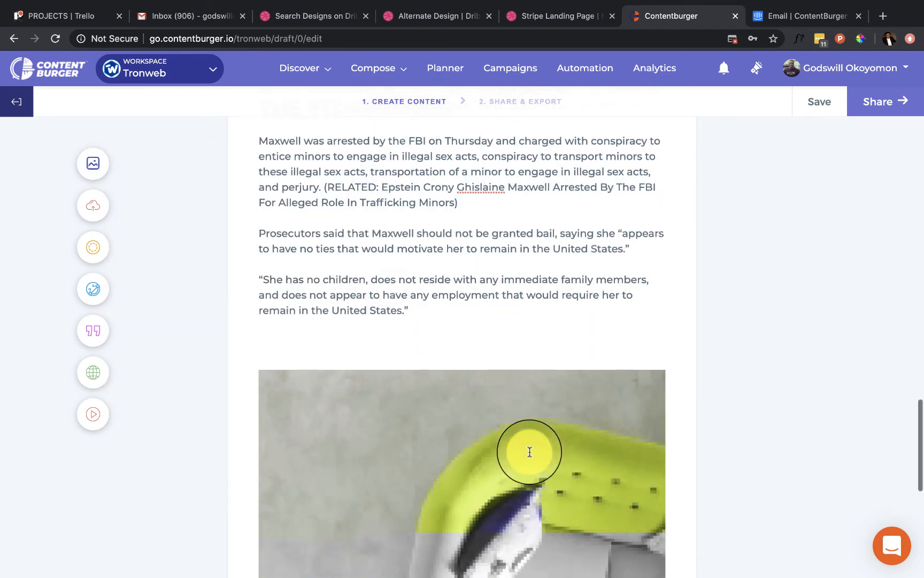
scroll(530, 449, up, 6)
click(324, 241)
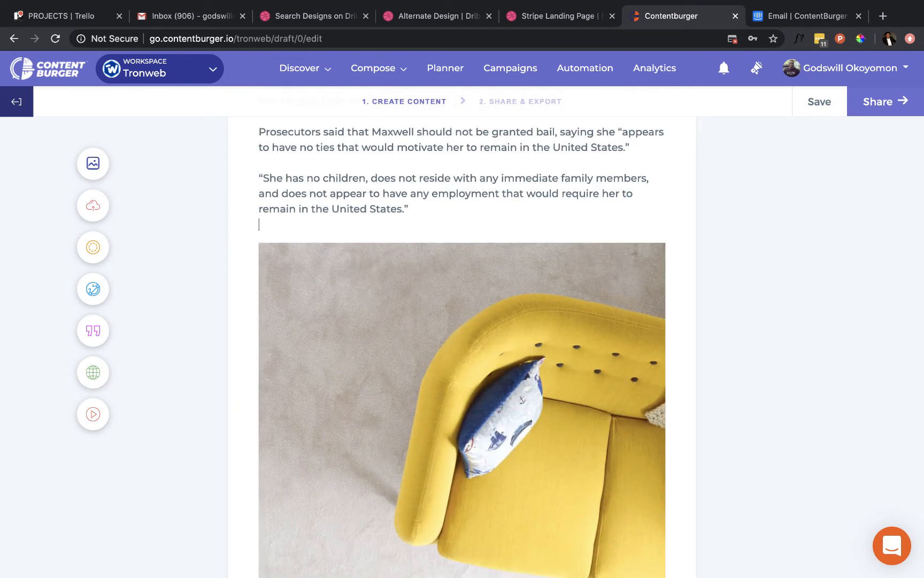
Step: Insert five blank lines between the website link and the INTRODUCTION heading, and remove one surplus blank line there
scroll(324, 241, up, 15)
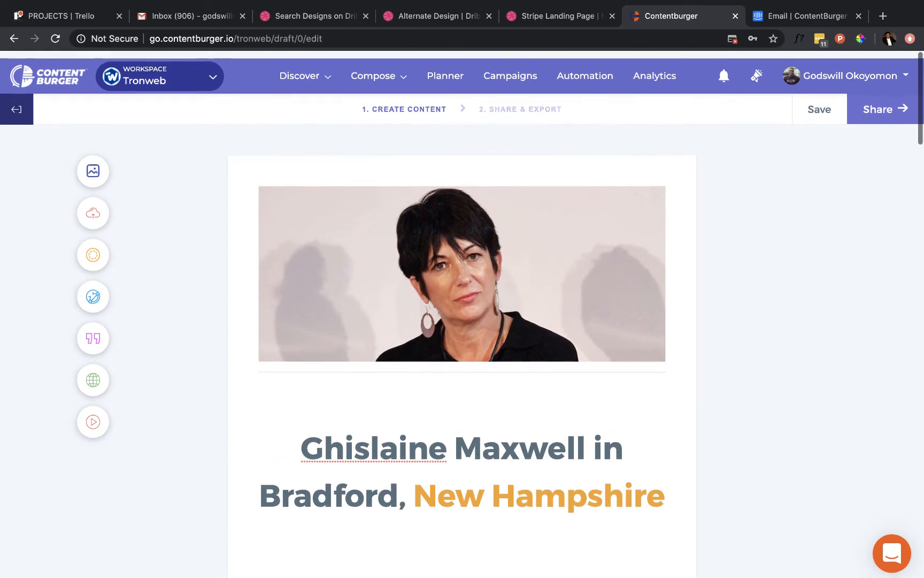
scroll(462, 347, down, 20)
scroll(386, 240, down, 15)
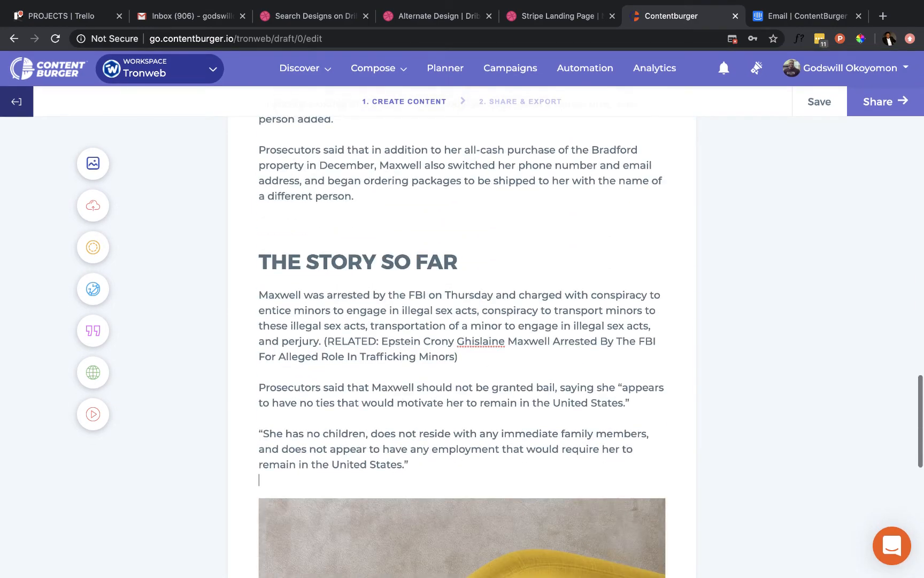
scroll(386, 240, up, 20)
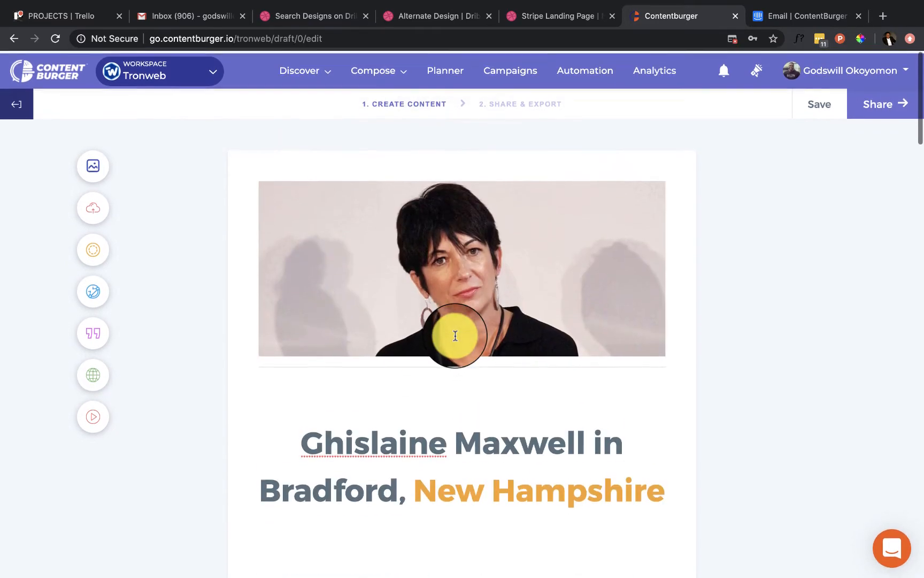
scroll(454, 334, down, 6)
click(387, 378)
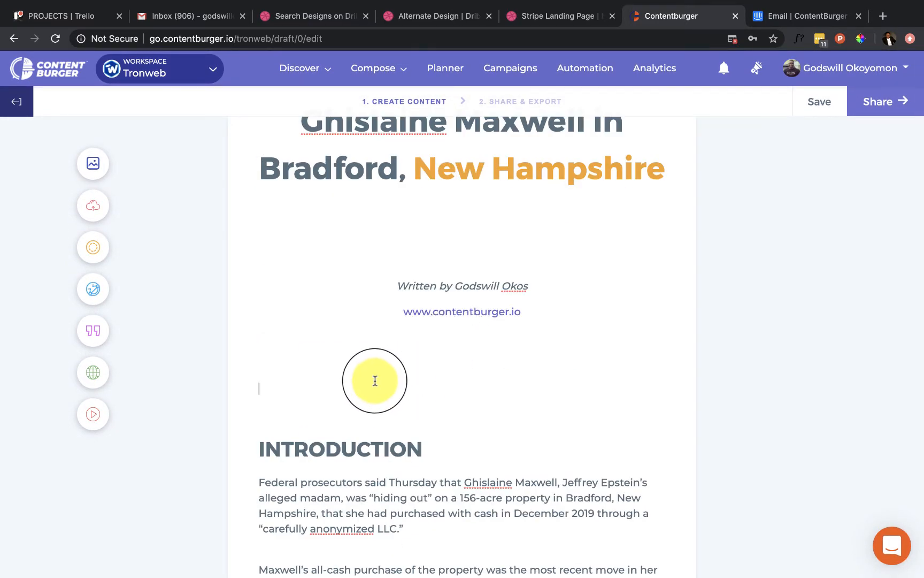
key(Return)
key(Return)
key(Return)
key(Return)
key(Return)
scroll(384, 413, up, 6)
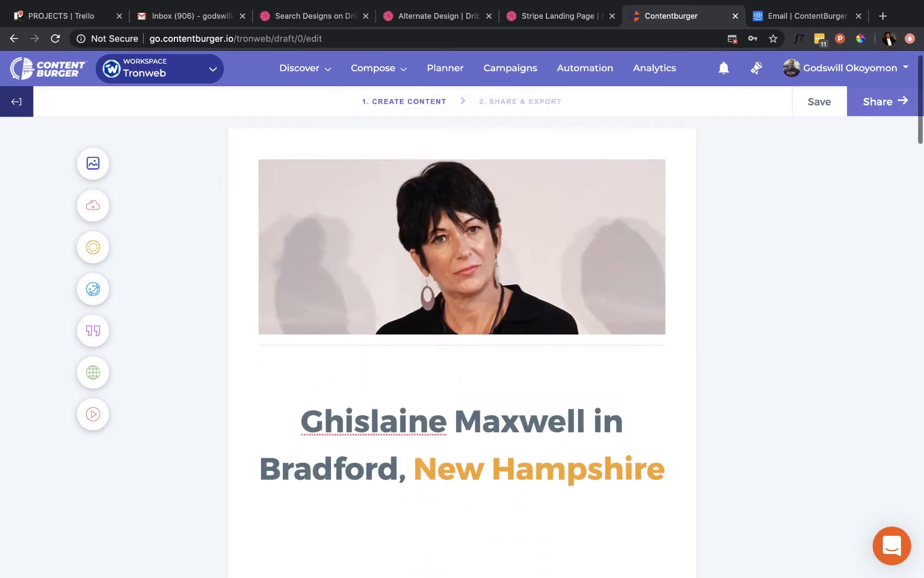
scroll(384, 413, down, 10)
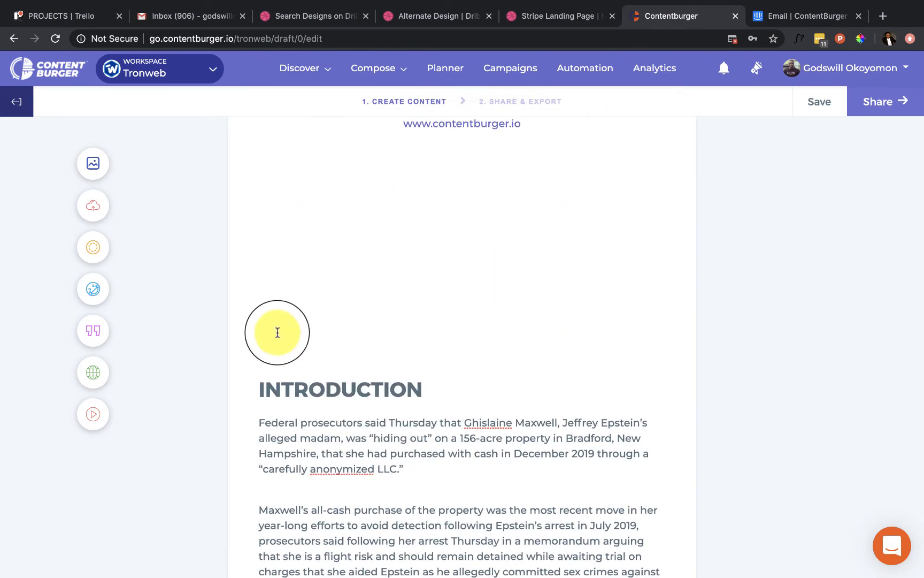
click(268, 355)
key(BackSpace)
Step: Start a new closing paragraph below the licensing contact paragraph, after a blank line, reading "Hope you Enjoyed this eBook. To get Started"
scroll(268, 356, down, 3)
scroll(462, 342, down, 15)
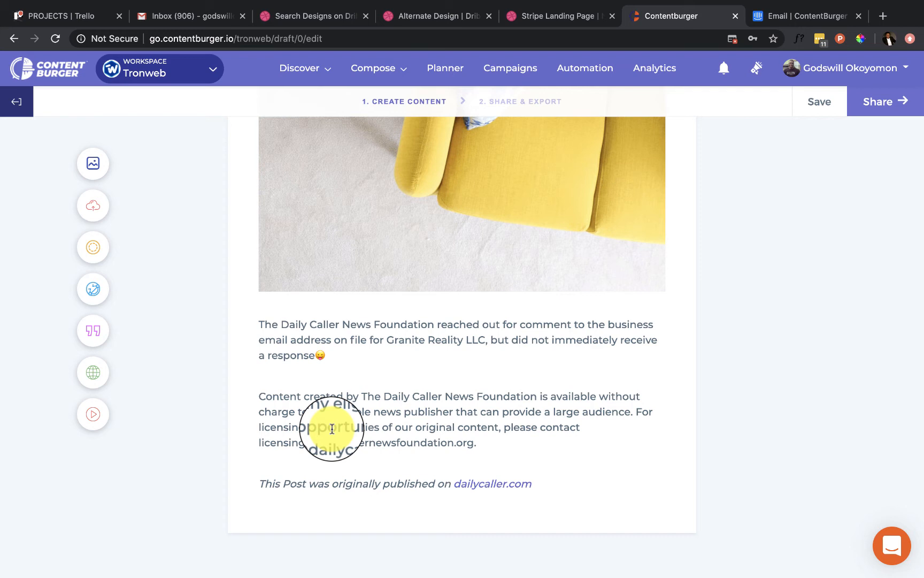
click(486, 446)
key(Return)
key(Return)
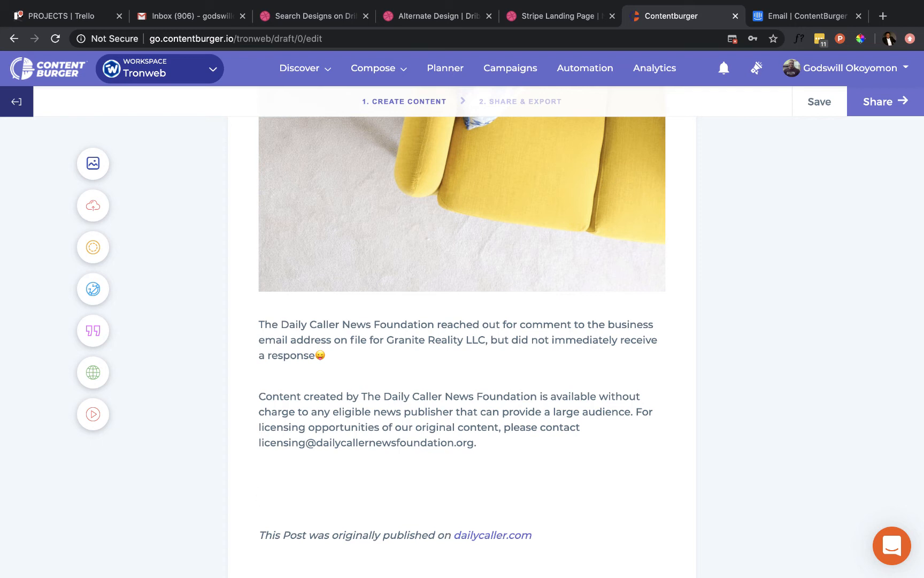
text(Hope you )
text(Emn)
key(BackSpace)
key(BackSpace)
text(njoyed this)
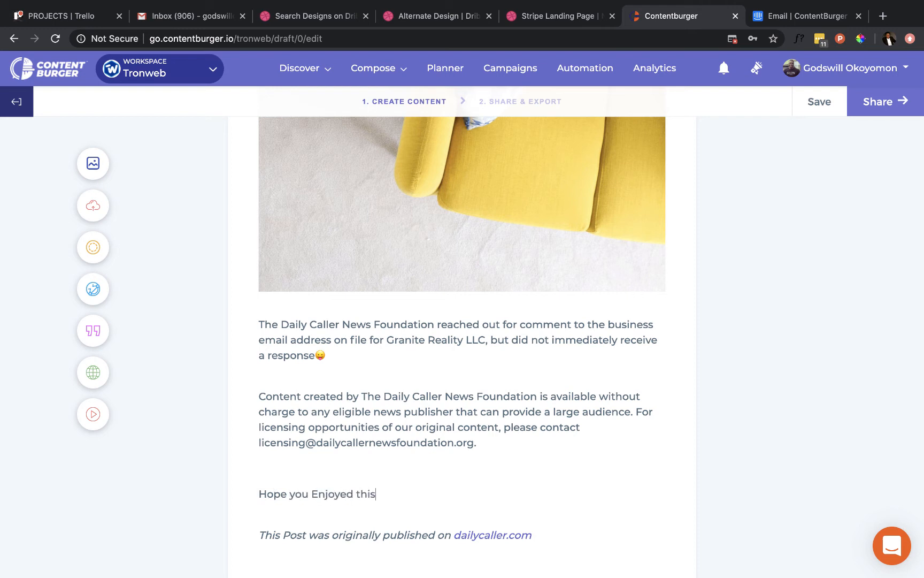
text( -)
key(BackSpace)
text(E)
key(BackSpace)
text(eBook. To get Startede)
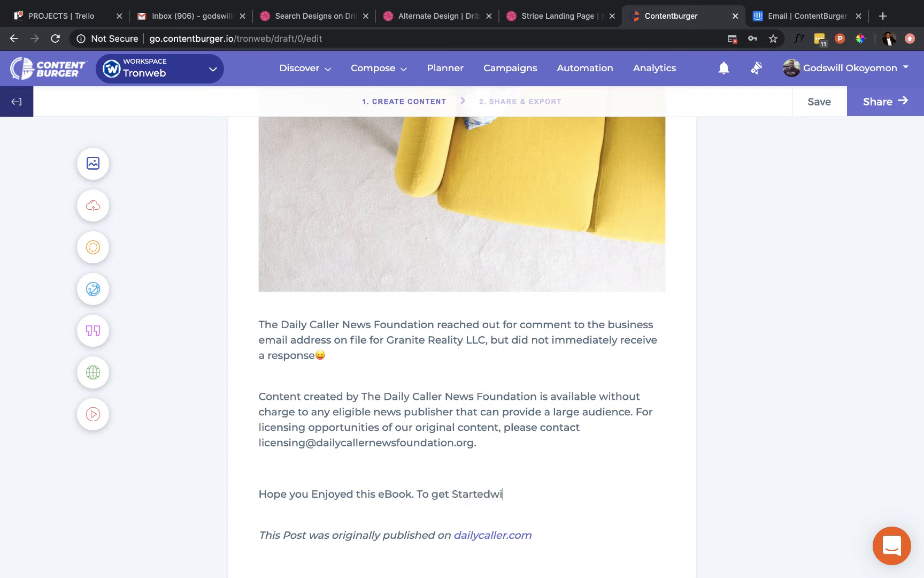
Step: Continue the closing paragraph with the words "with Your very own Property"
key(BackSpace)
text(with You row)
key(BackSpace)
key(BackSpace)
key(BackSpace)
key(BackSpace)
text(r wo)
key(BackSpace)
key(BackSpace)
text(very own Property)
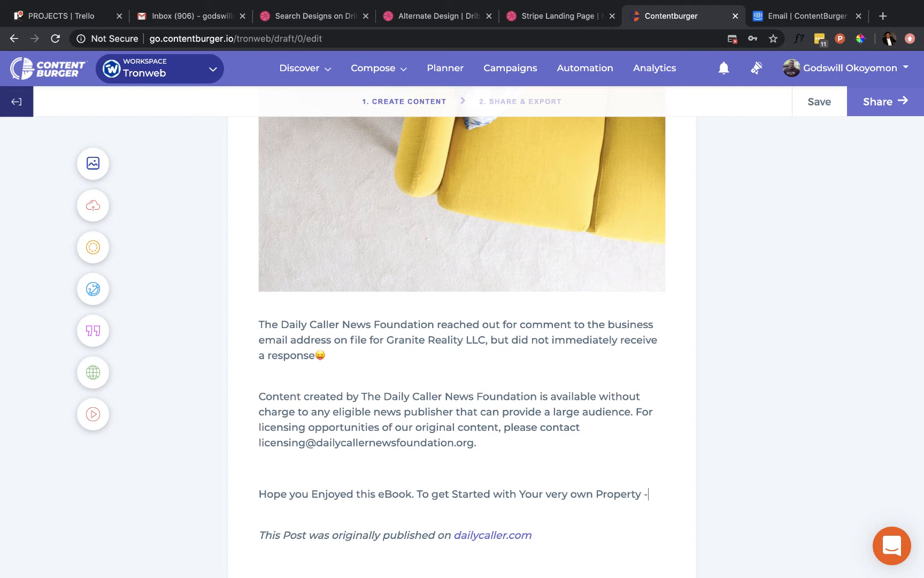
Step: Finish the closing paragraph with "- Kindly Claim our 50% Discount Offer"
text(- Kindly )
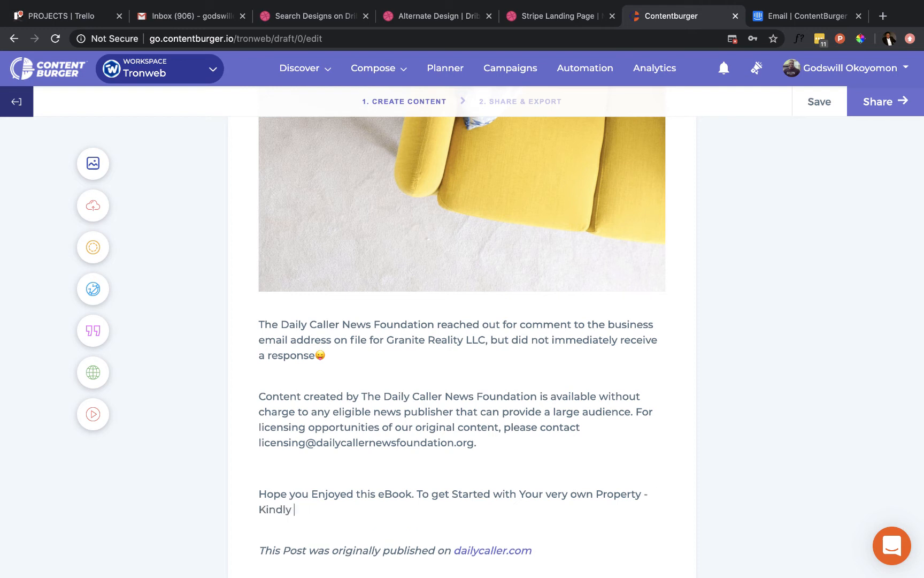
text(Rea)
key(BackSpace)
key(BackSpace)
key(BackSpace)
text(Calim)
key(BackSpace)
key(BackSpace)
key(BackSpace)
key(BackSpace)
text(laim out )
text(50% Dos)
text(iscount Offe)
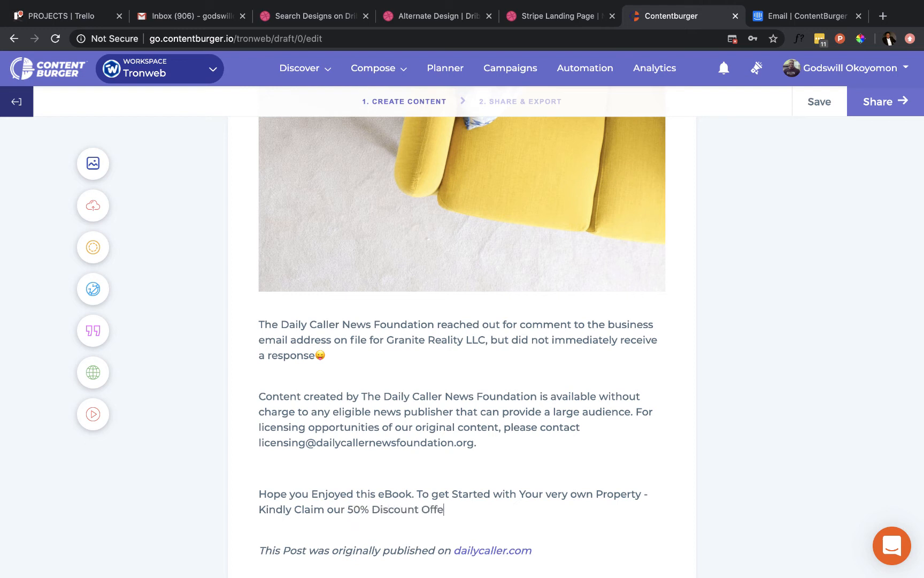
text(r)
Step: Add a call-to-action line below the closing paragraph reading "==> CLAIM DISCOUNT HERE"
key(Return)
key(Return)
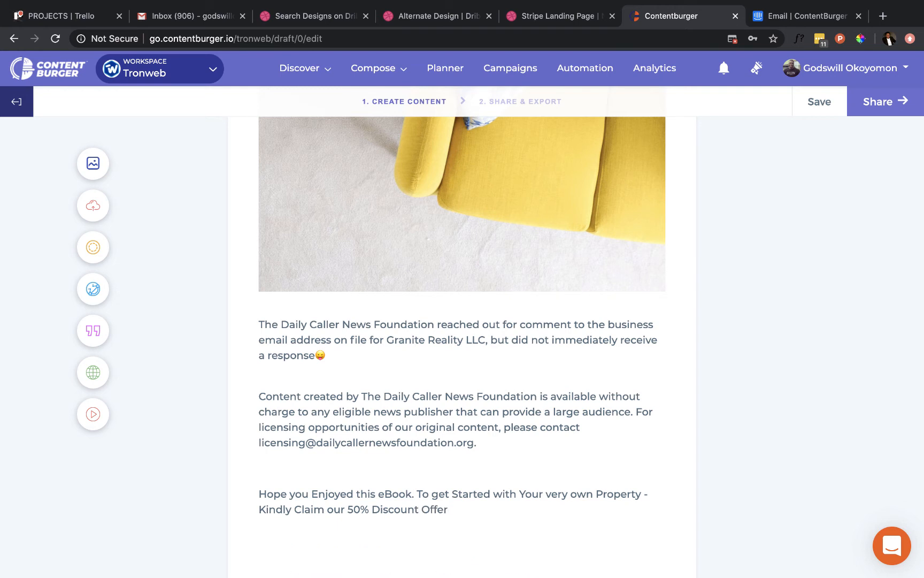
text(==> )
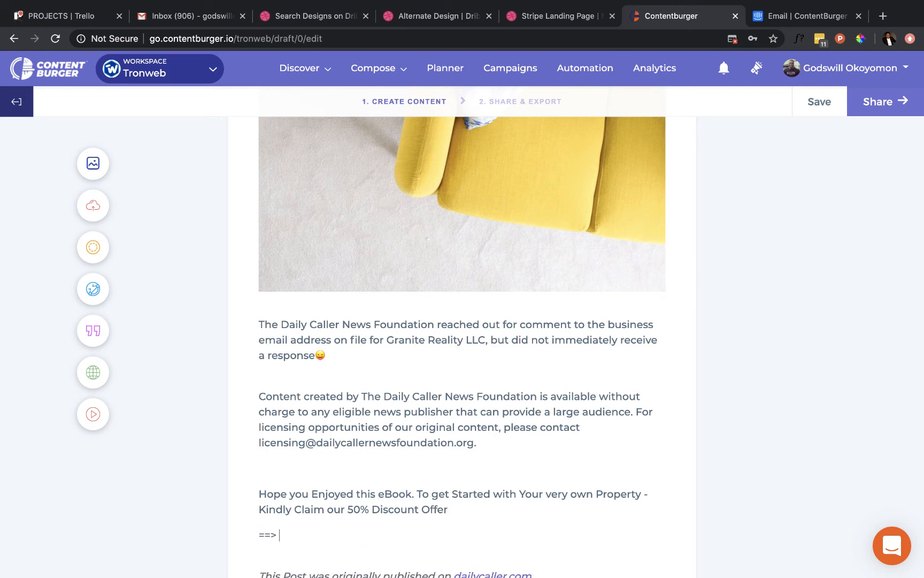
text(CLO)
text(IM DOS)
key(BackSpace)
key(BackSpace)
text(ISCOUNT HERE)
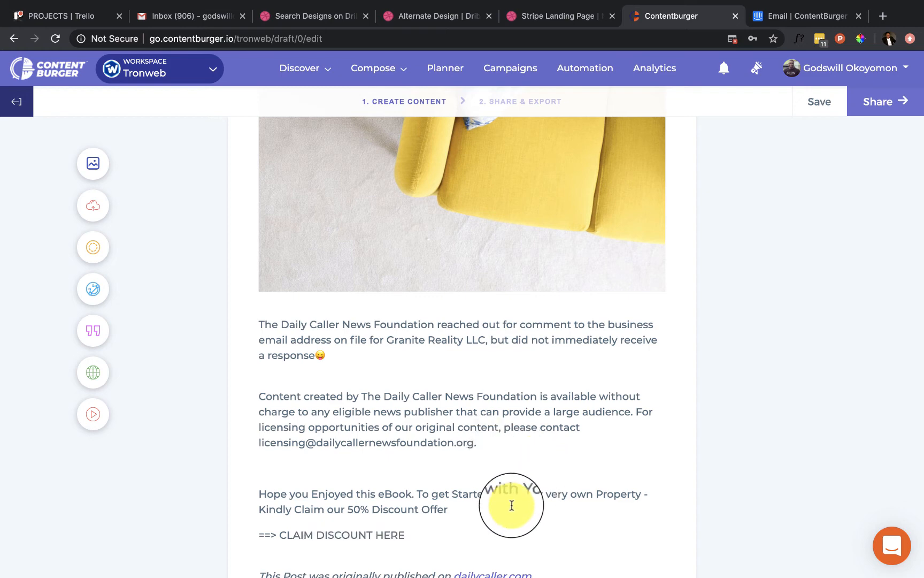
scroll(481, 481, down, 2)
drag(406, 439, 280, 441)
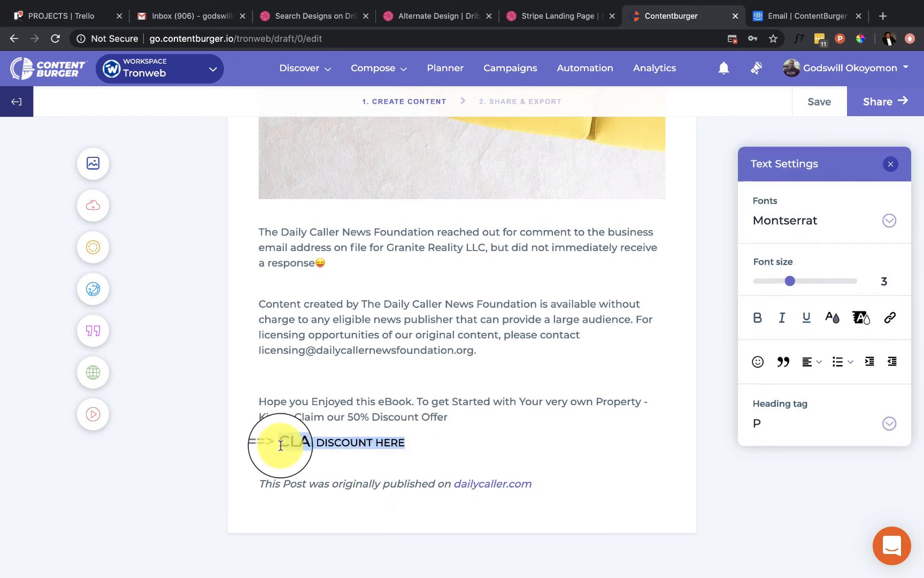
click(889, 320)
click(770, 332)
click(720, 359)
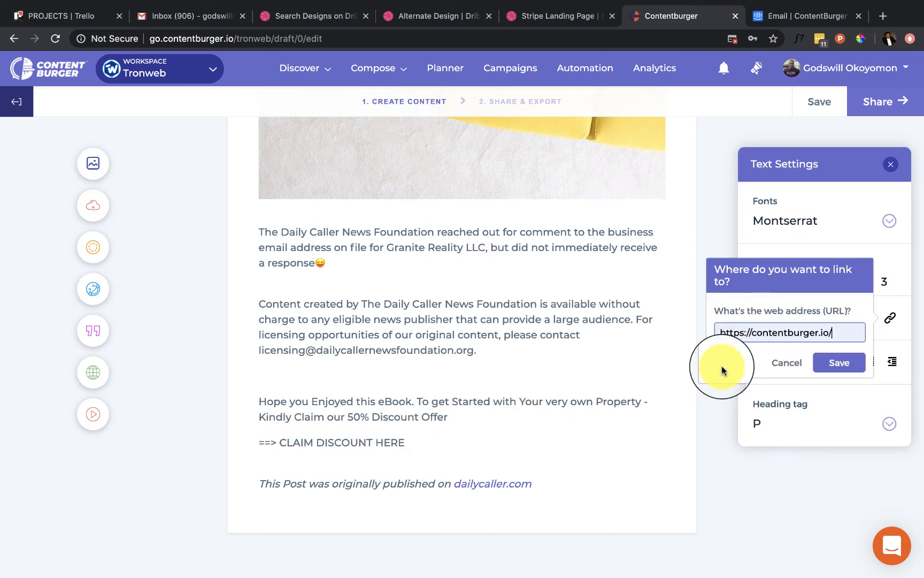
click(844, 365)
click(495, 450)
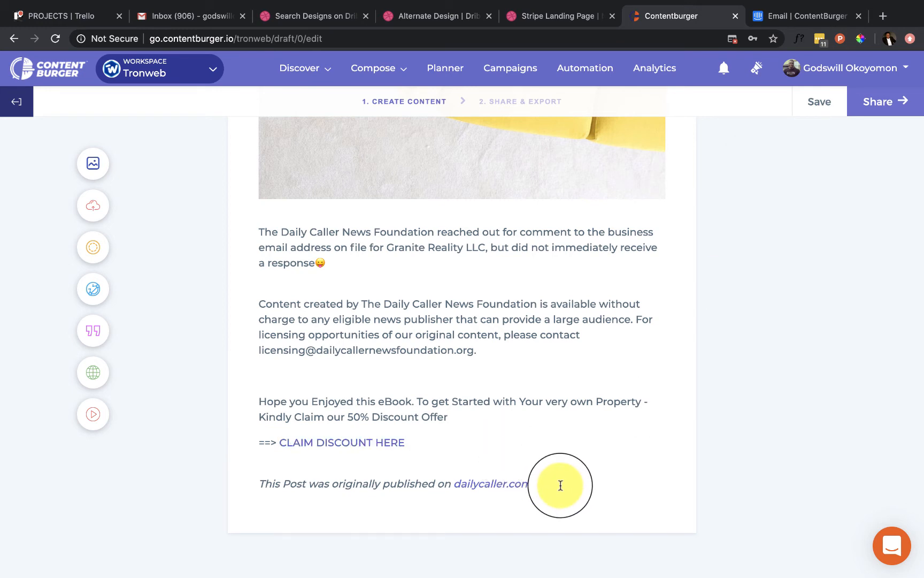
Step: Delete the "This Post was originally published on dailycaller.com" line and start a new line below the discount link
drag(559, 487, 284, 467)
key(BackSpace)
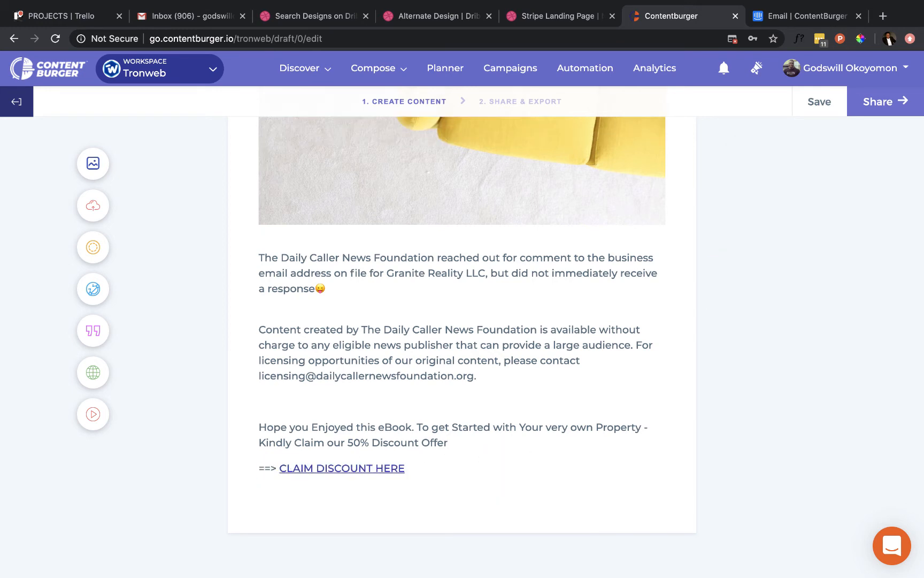
key(Return)
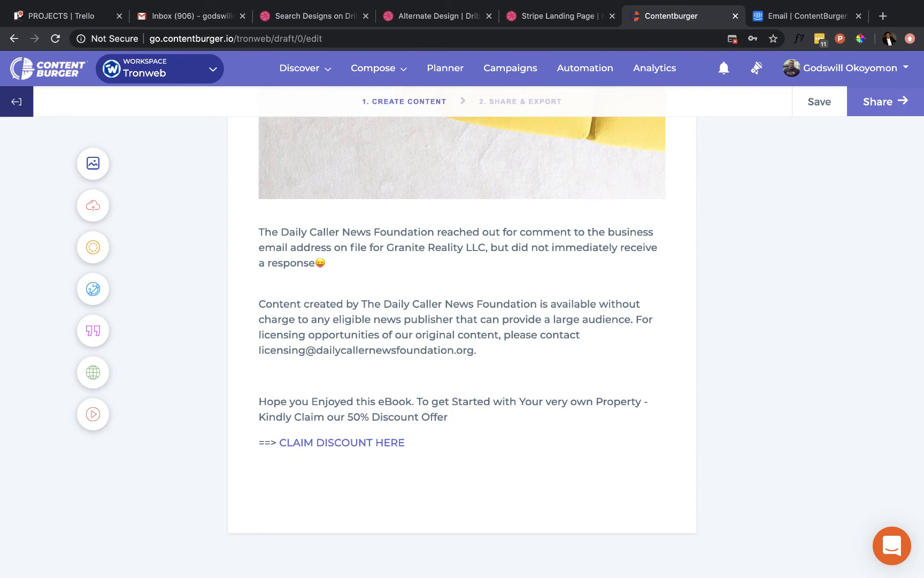
Step: Add a byline below the discount link reading "Written by" followed by the author's name
text(Written by god)
key(BackSpace)
key(BackSpace)
text(odwill oko)
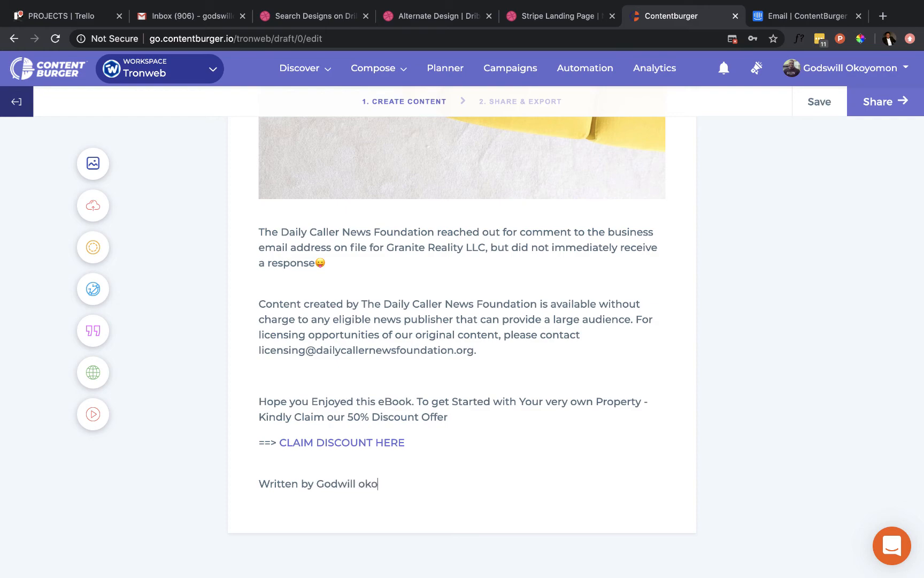
key(BackSpace)
key(BackSpace)
key(BackSpace)
text(okoy)
key(BackSpace)
key(BackSpace)
key(BackSpace)
key(BackSpace)
text(Okoy)
Step: Review the whole draft from the cover image and title down to the closing byline
scroll(356, 295, up, 10)
scroll(356, 296, up, 15)
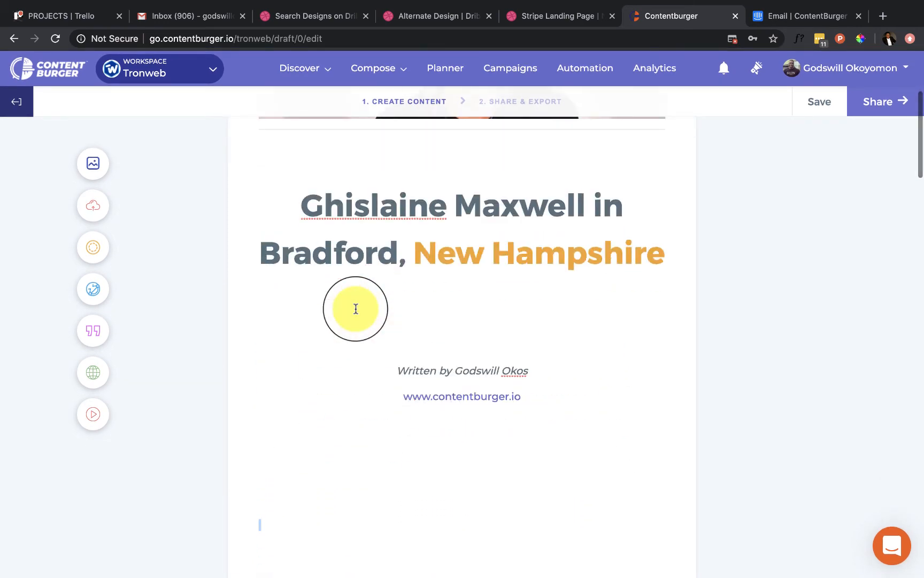
click(356, 309)
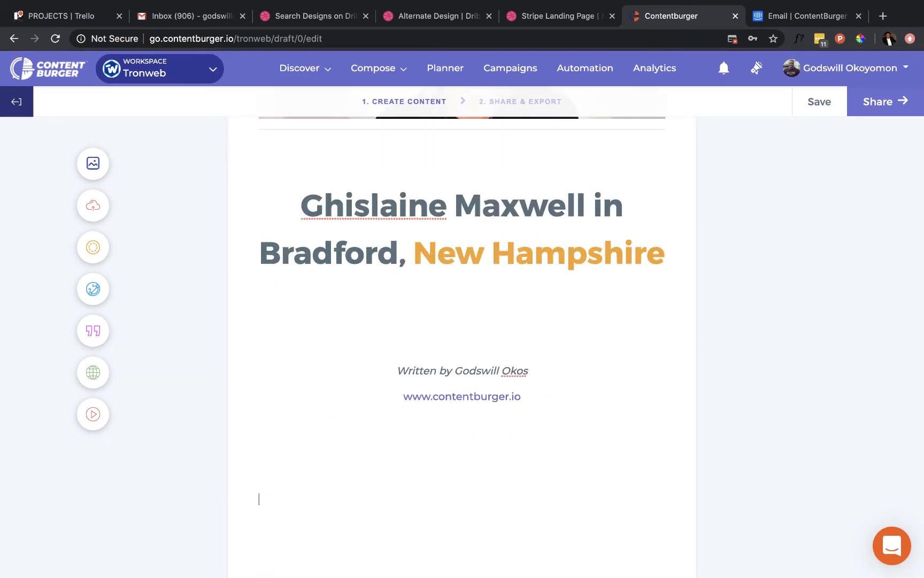
scroll(478, 305, down, 5)
scroll(305, 200, up, 9)
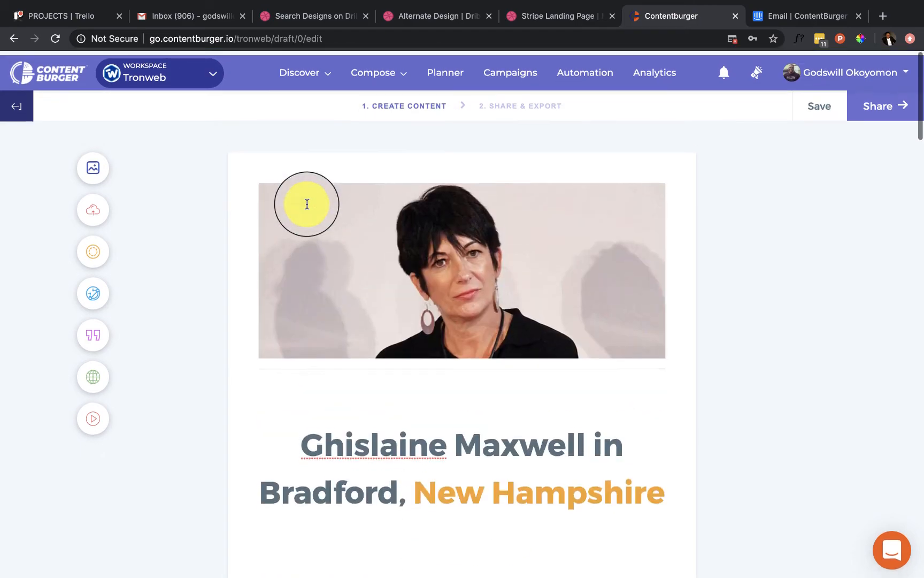
scroll(307, 204, down, 15)
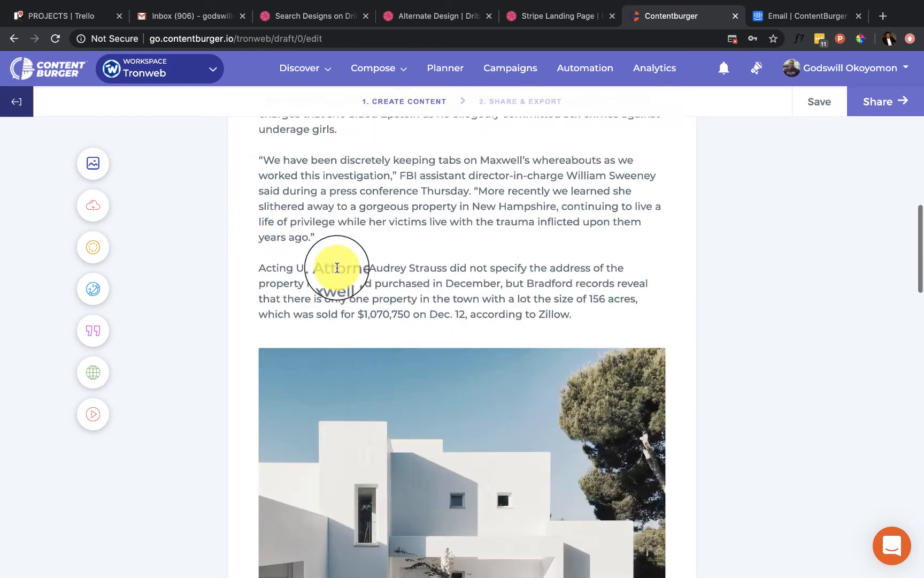
scroll(336, 268, down, 8)
scroll(436, 356, up, 2)
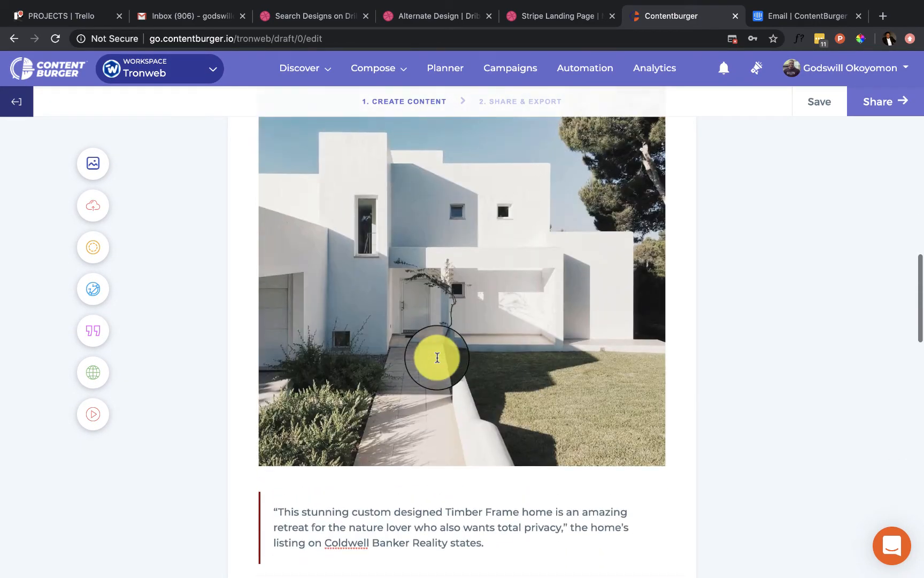
scroll(437, 358, down, 20)
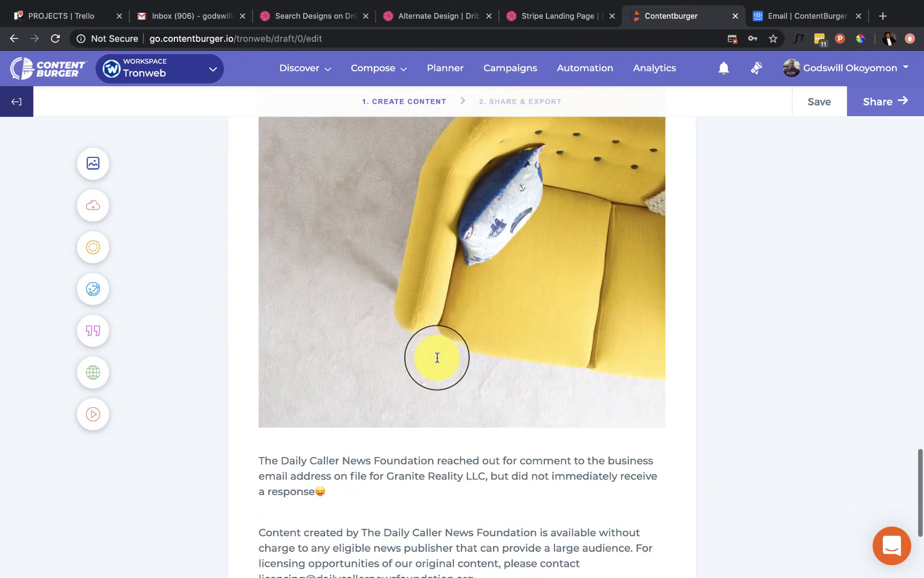
scroll(437, 358, down, 3)
scroll(470, 243, up, 15)
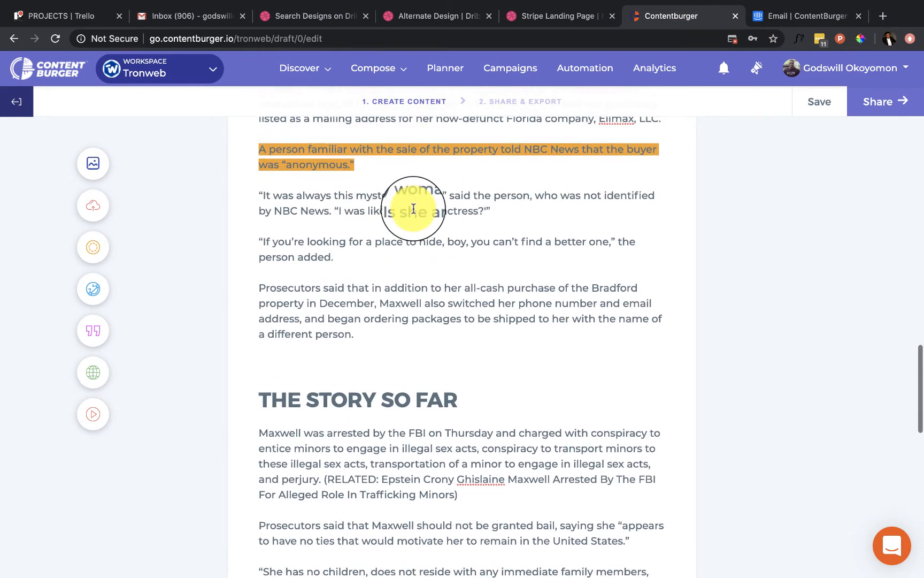
scroll(413, 206, up, 1)
scroll(496, 331, down, 15)
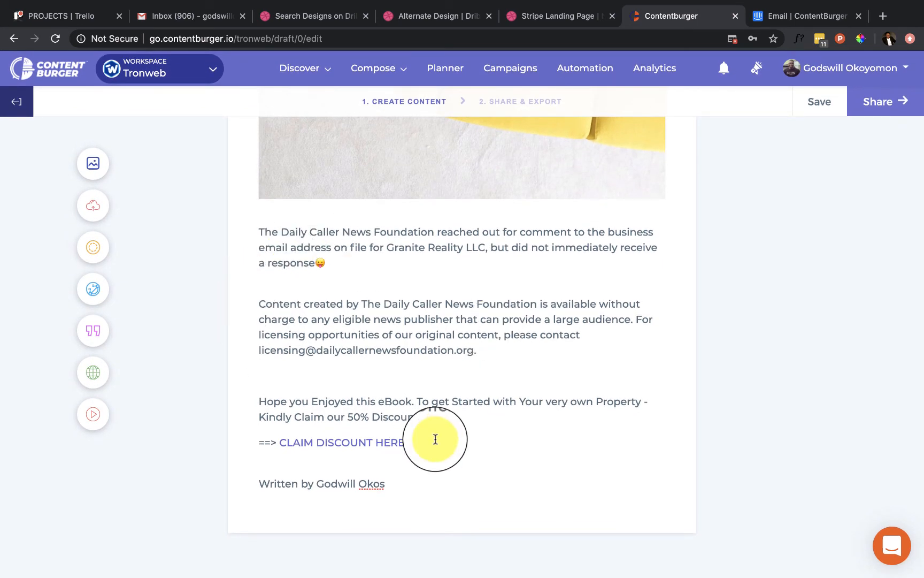
Step: Look through the insertable content types, including images, GIFs, quotes and YouTube videos, and return to the draft without adding anything
click(90, 162)
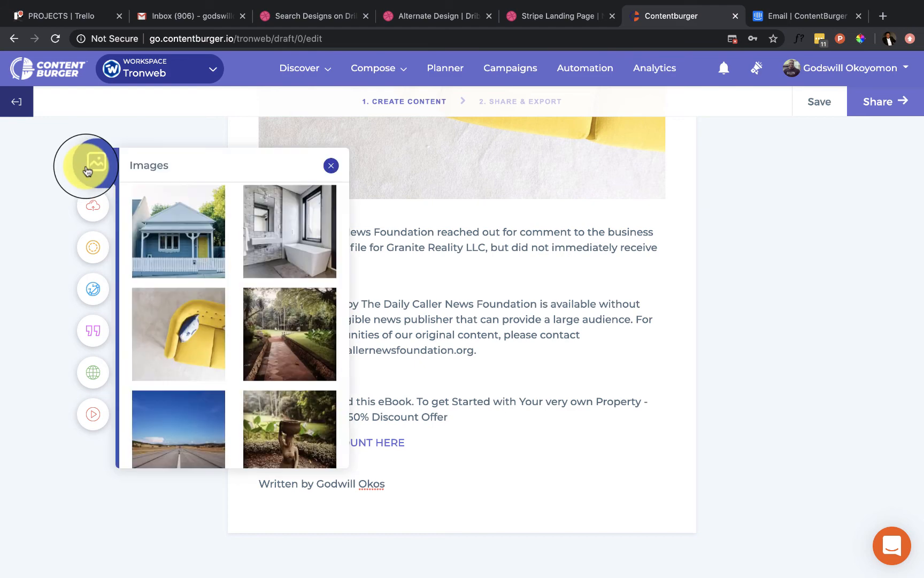
click(93, 207)
click(92, 248)
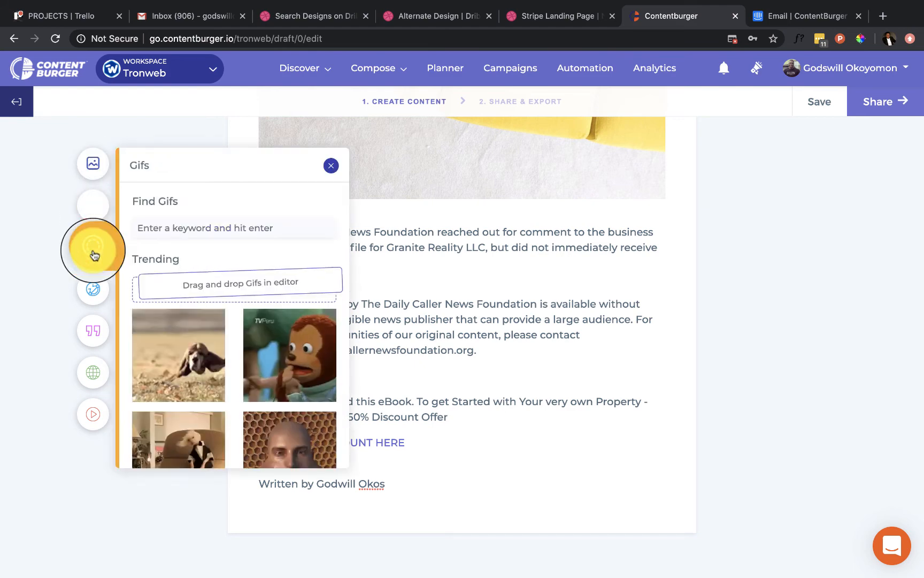
click(93, 291)
click(91, 330)
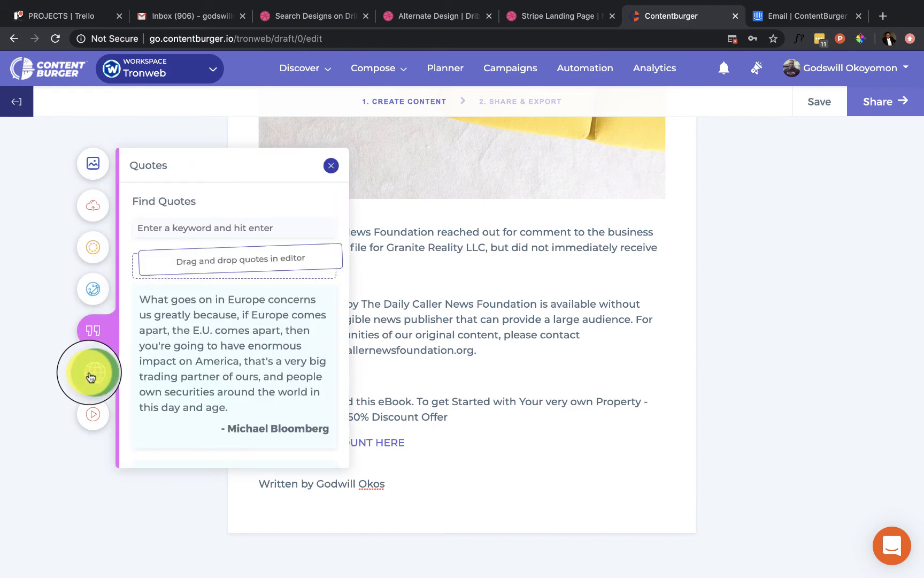
click(90, 373)
click(90, 398)
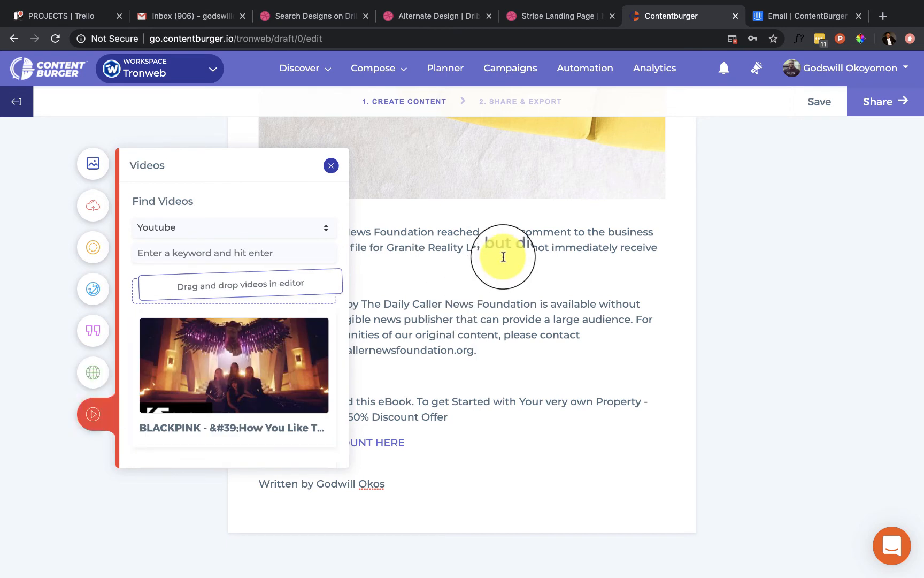
click(460, 265)
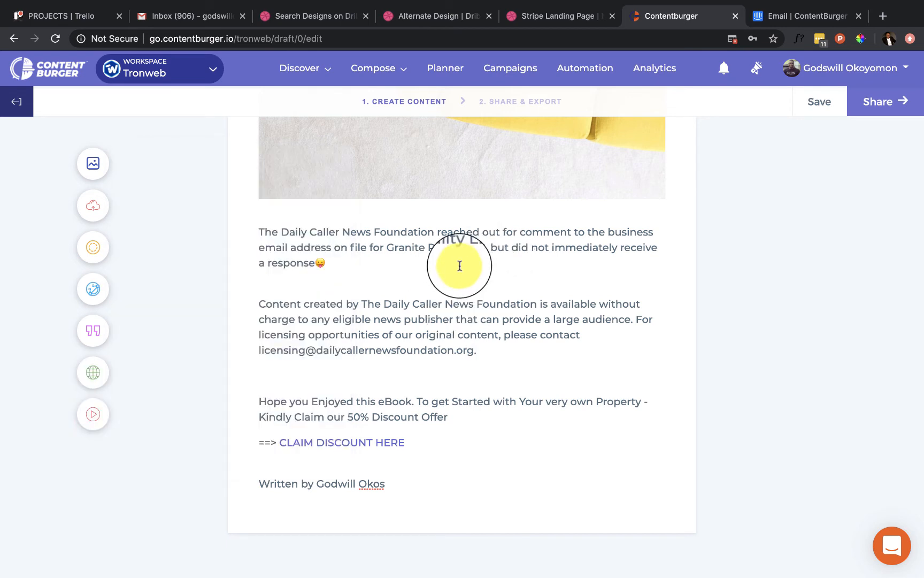
Step: Finish editing the draft and proceed to its share and export stage
scroll(460, 266, up, 20)
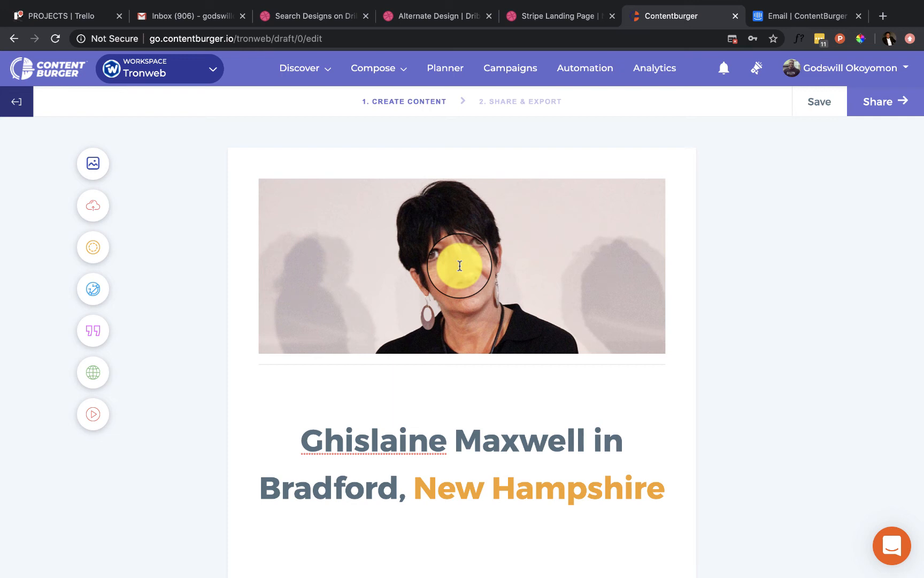
click(898, 101)
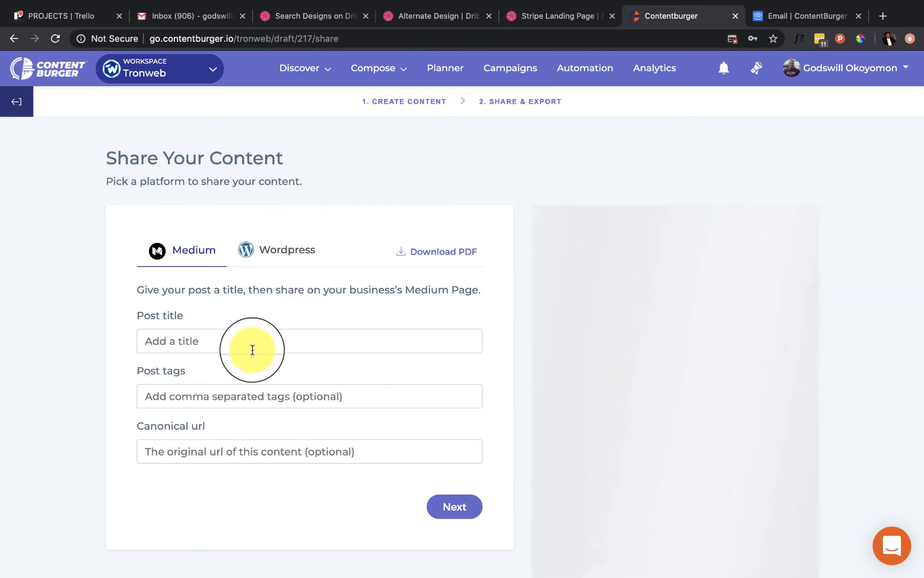
Step: Examine the share page's options: publishing to Medium or WordPress, the post title, tags and canonical URL fields, and the PDF download
scroll(612, 500, down, 1)
scroll(610, 499, down, 2)
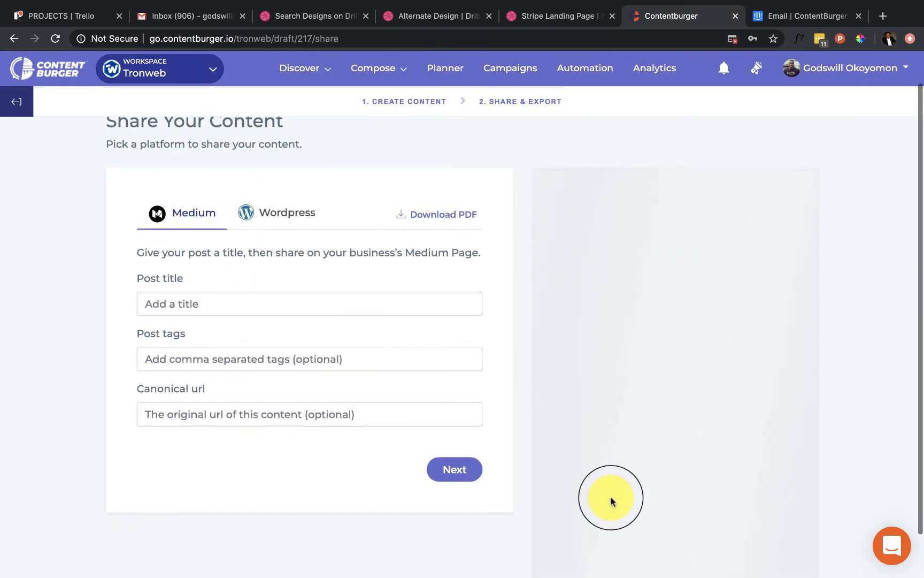
scroll(251, 213, up, 1)
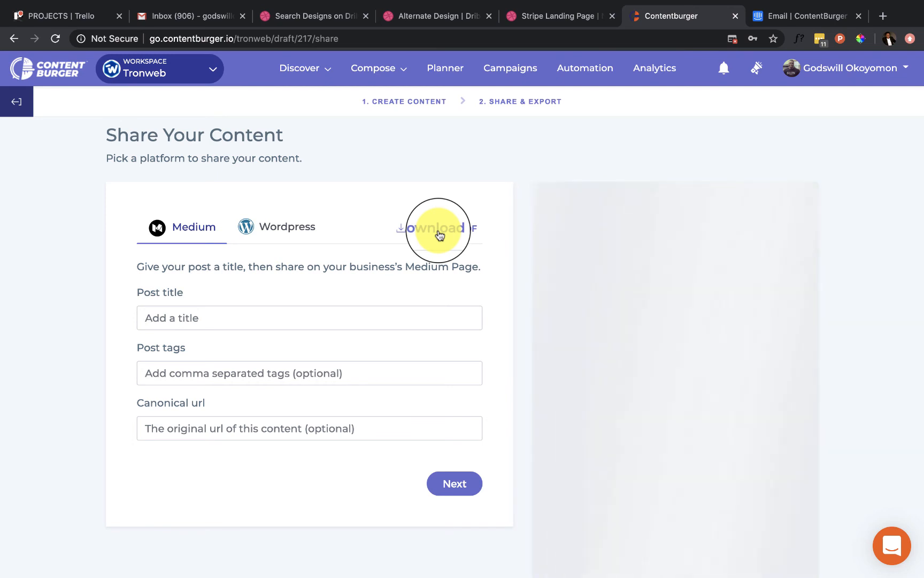
scroll(585, 246, down, 3)
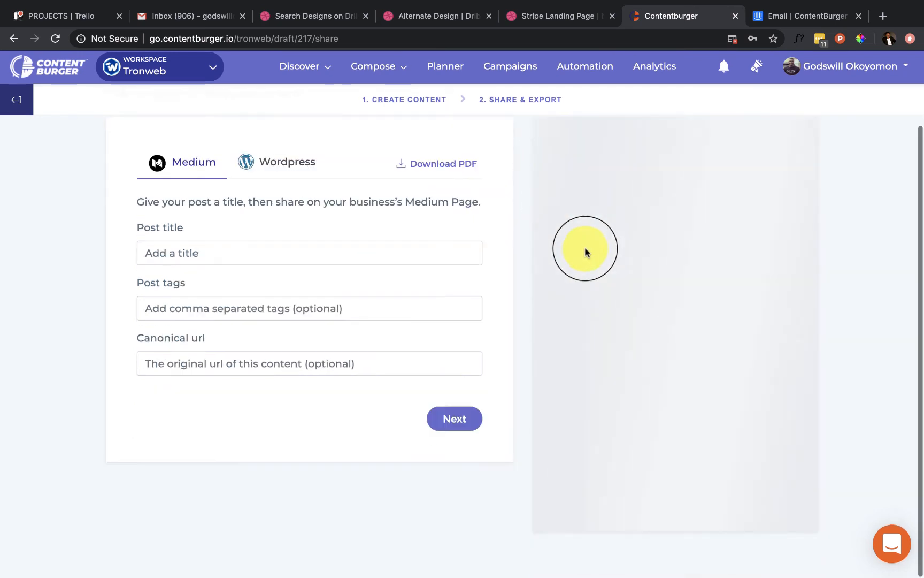
scroll(656, 311, down, 2)
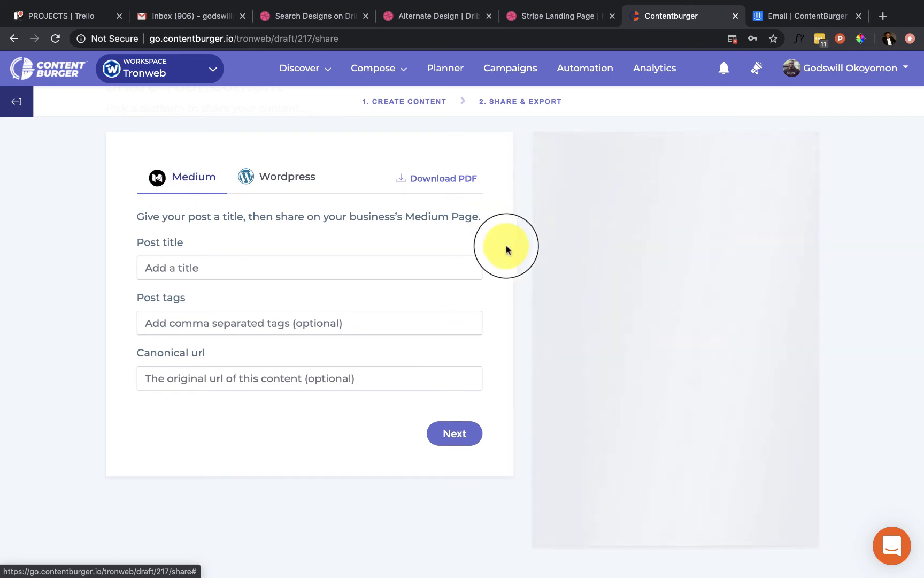
scroll(510, 248, up, 2)
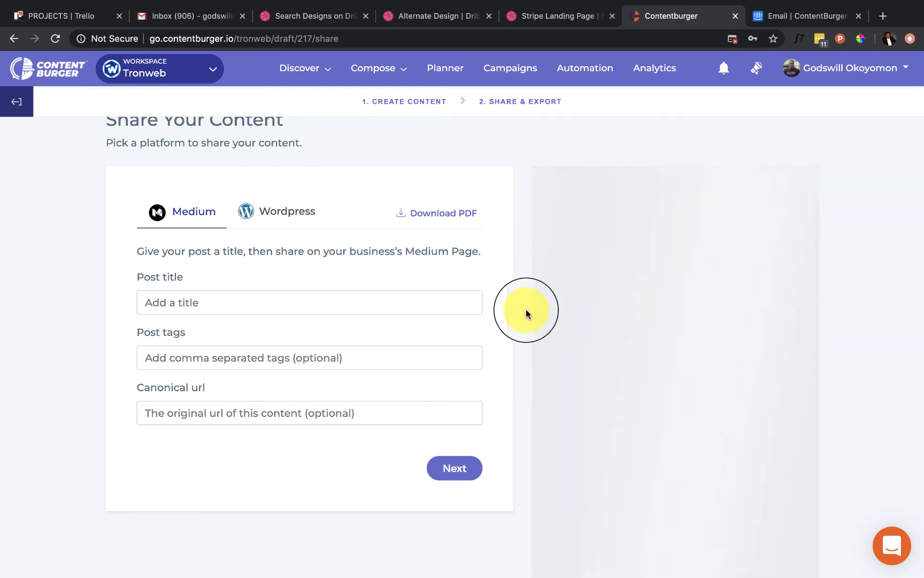
scroll(526, 313, down, 3)
scroll(526, 313, up, 2)
scroll(526, 314, down, 1)
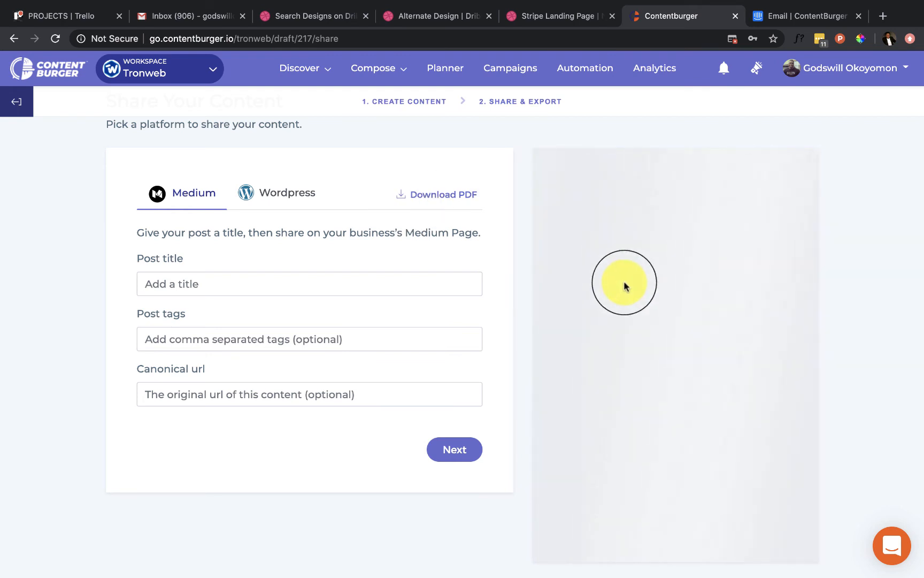
scroll(641, 354, down, 2)
scroll(636, 287, up, 3)
scroll(635, 285, down, 2)
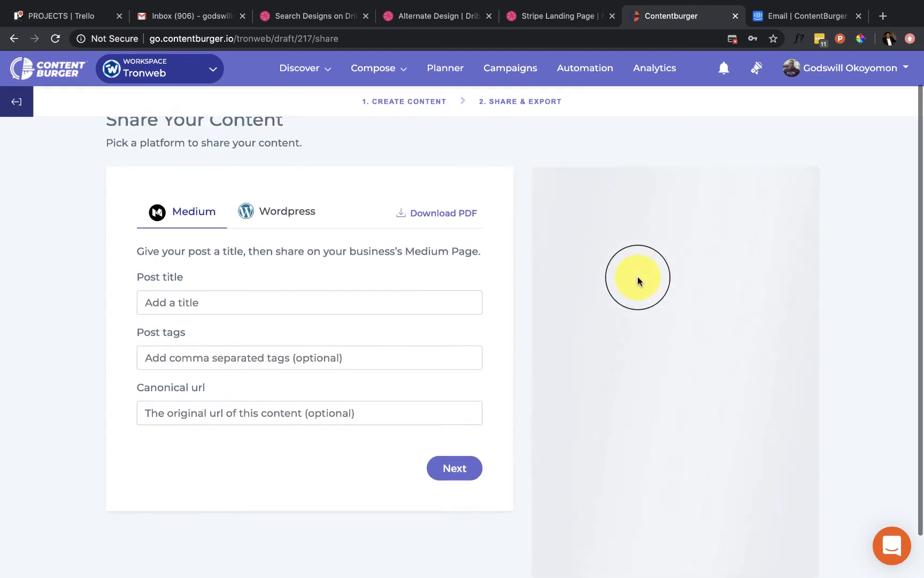
scroll(614, 260, up, 2)
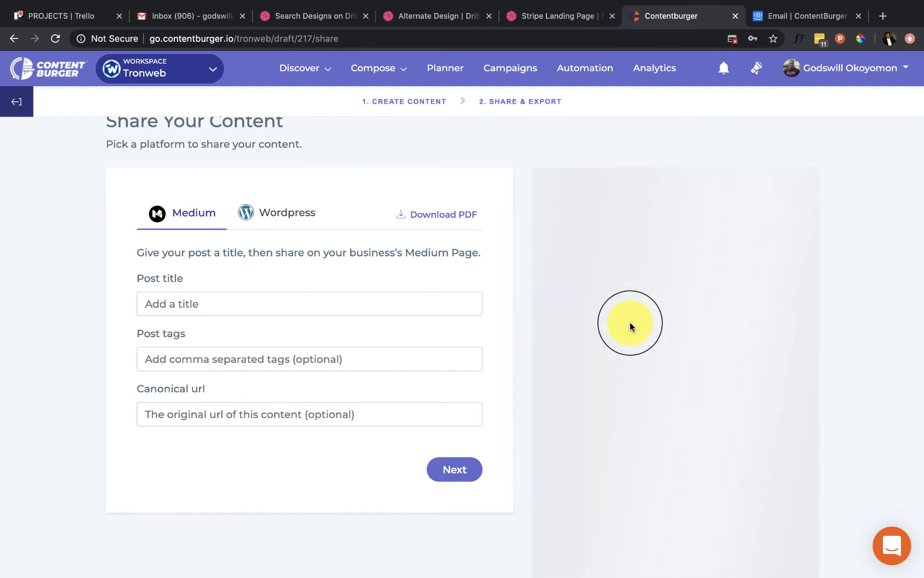
Step: Export the draft as a PDF from the share page
scroll(662, 274, down, 1)
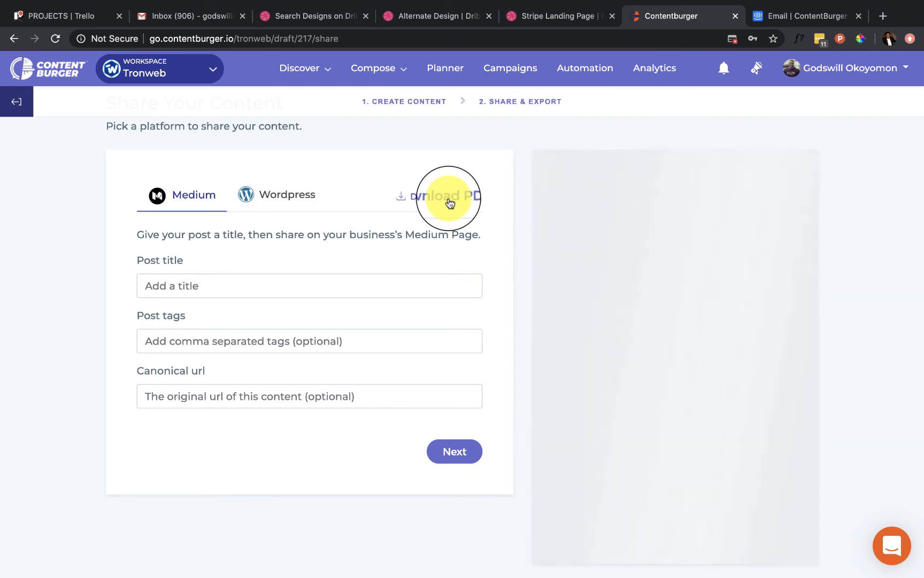
scroll(505, 243, down, 1)
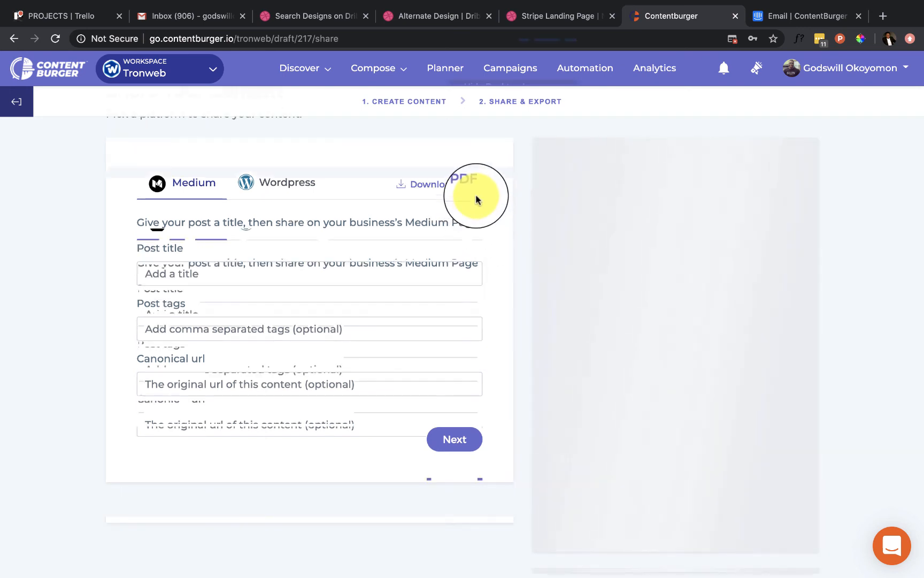
click(454, 189)
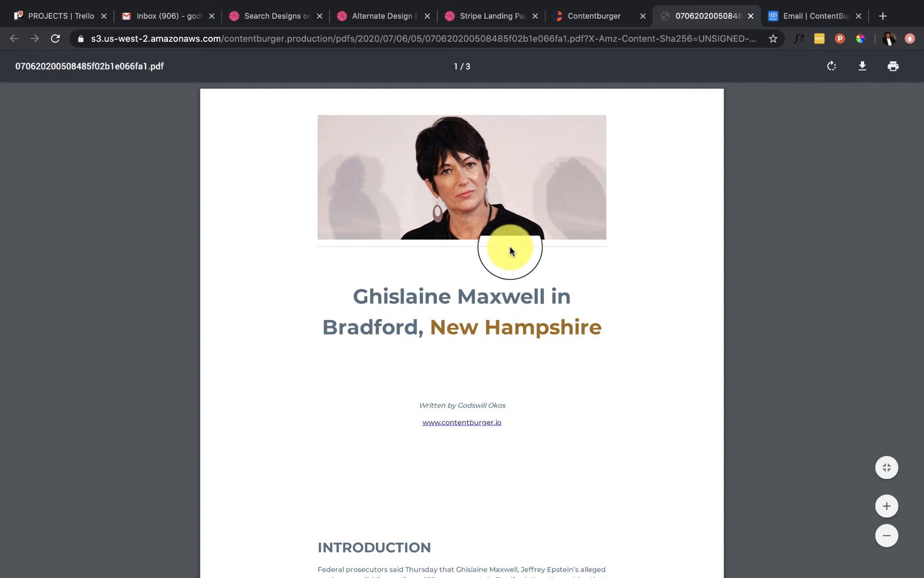
Step: Review the exported PDF from the cover image and title through the quote and images to the discount link and closing byline
scroll(512, 243, up, 5)
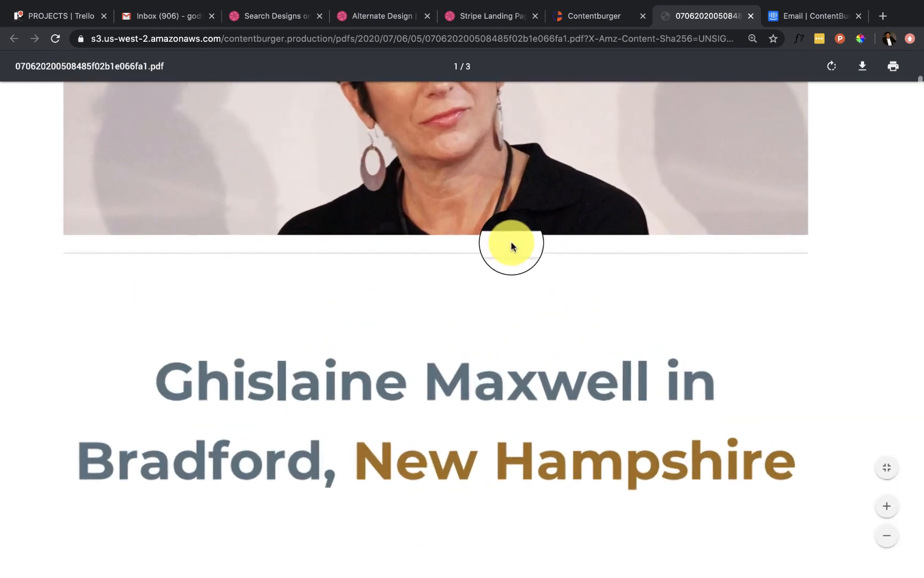
scroll(511, 243, down, 4)
scroll(510, 243, up, 2)
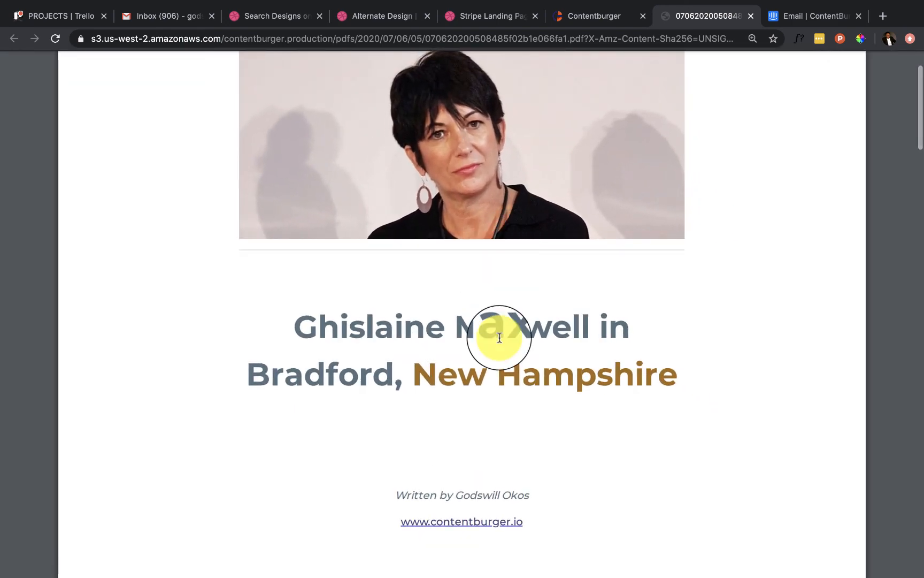
scroll(499, 332, down, 8)
scroll(497, 332, down, 2)
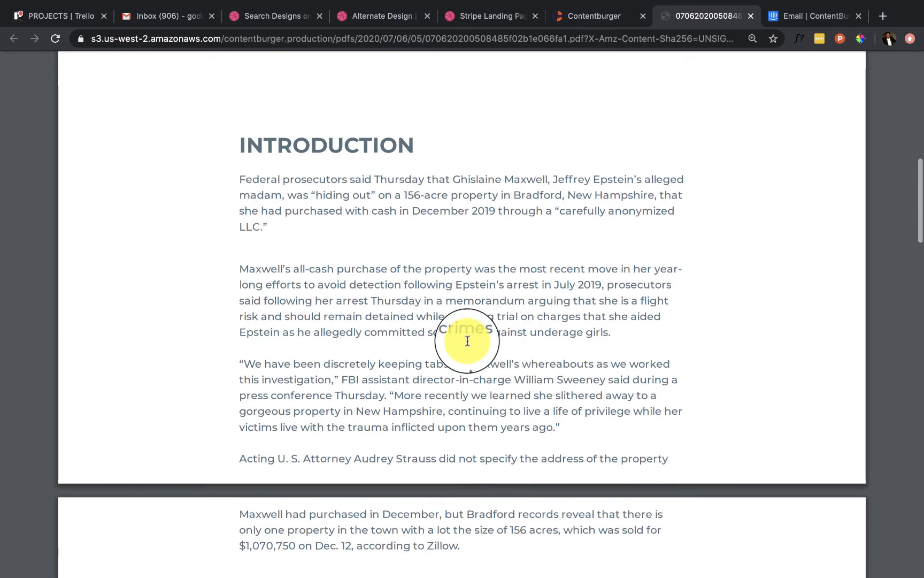
scroll(415, 324, down, 3)
scroll(413, 326, down, 4)
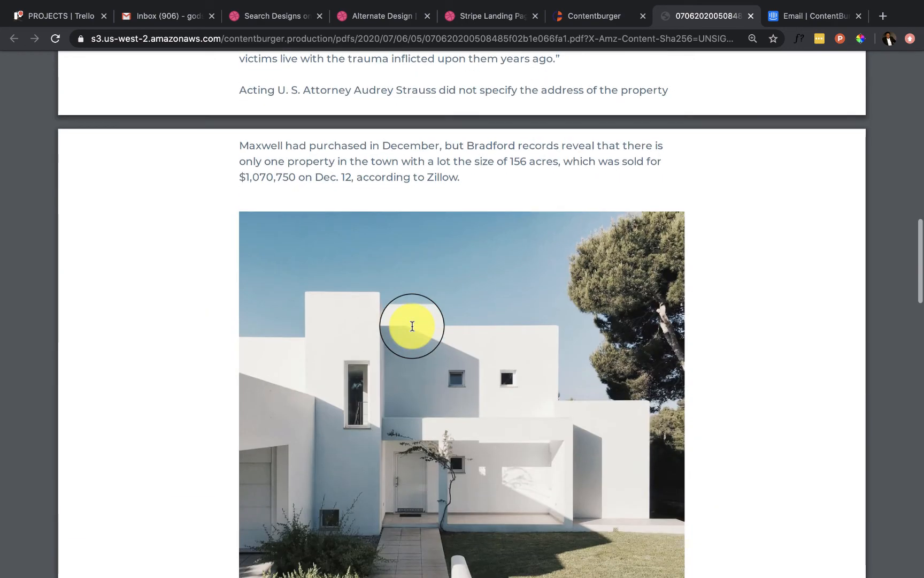
scroll(412, 326, down, 1)
scroll(413, 325, down, 12)
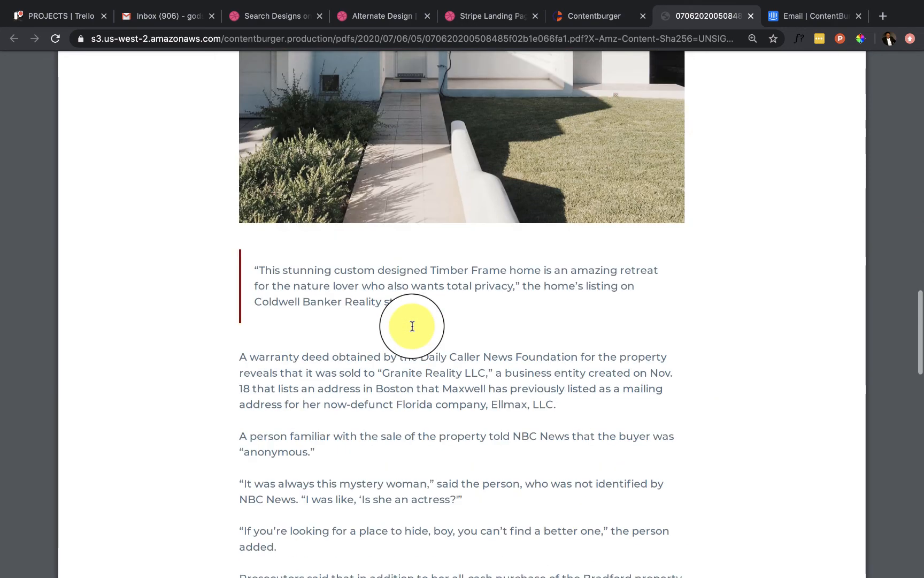
scroll(412, 326, down, 12)
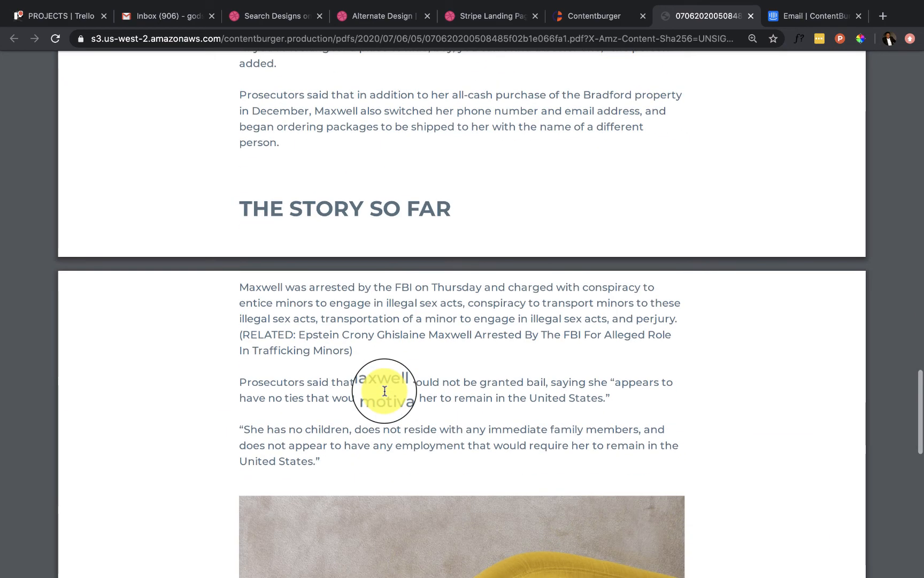
scroll(384, 391, down, 6)
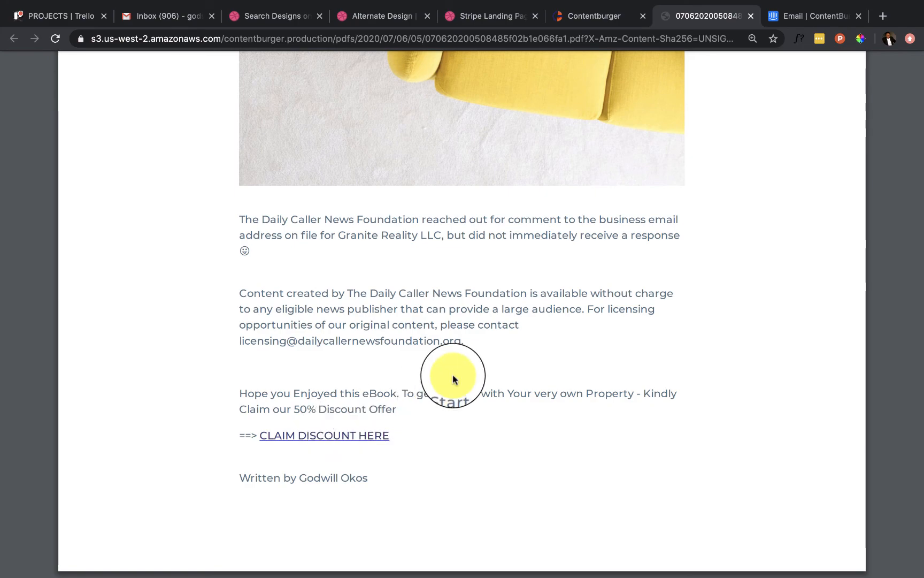
scroll(452, 374, up, 15)
scroll(453, 375, up, 5)
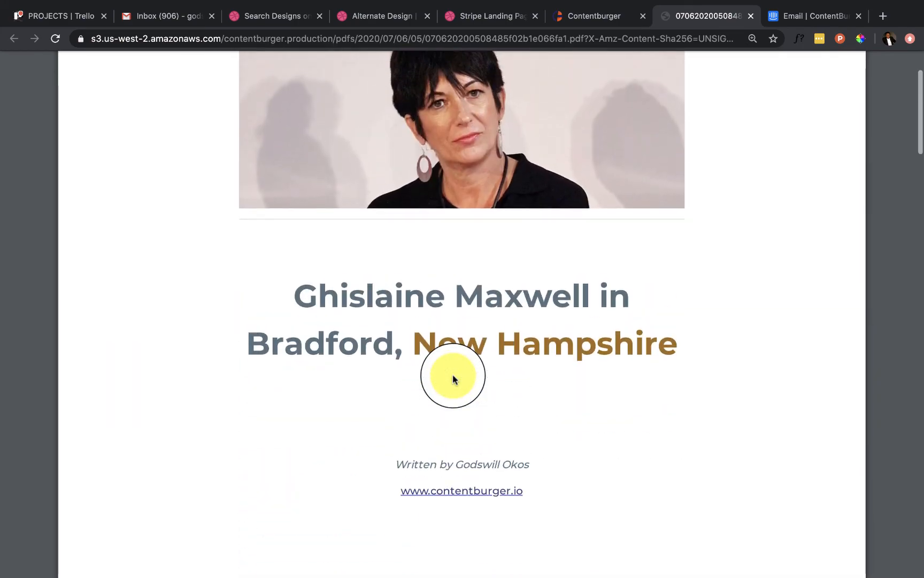
scroll(452, 374, down, 15)
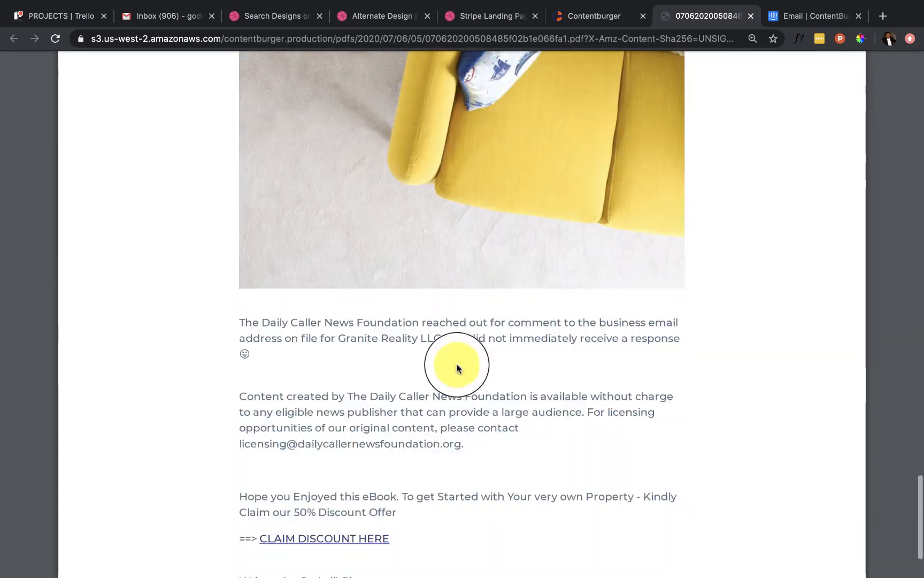
scroll(505, 293, up, 3)
scroll(549, 219, up, 15)
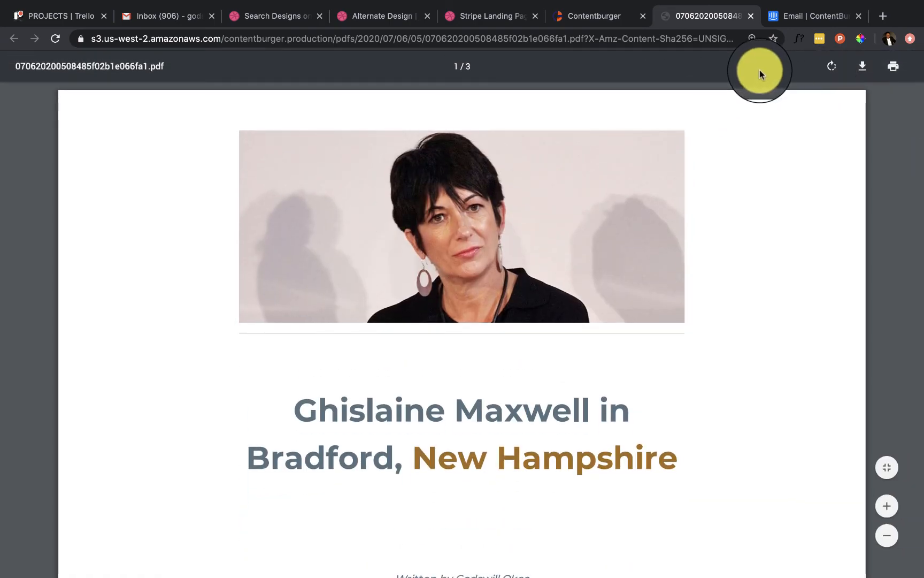
Step: Save the PDF to the Downloads folder under the name HousePDF
click(863, 68)
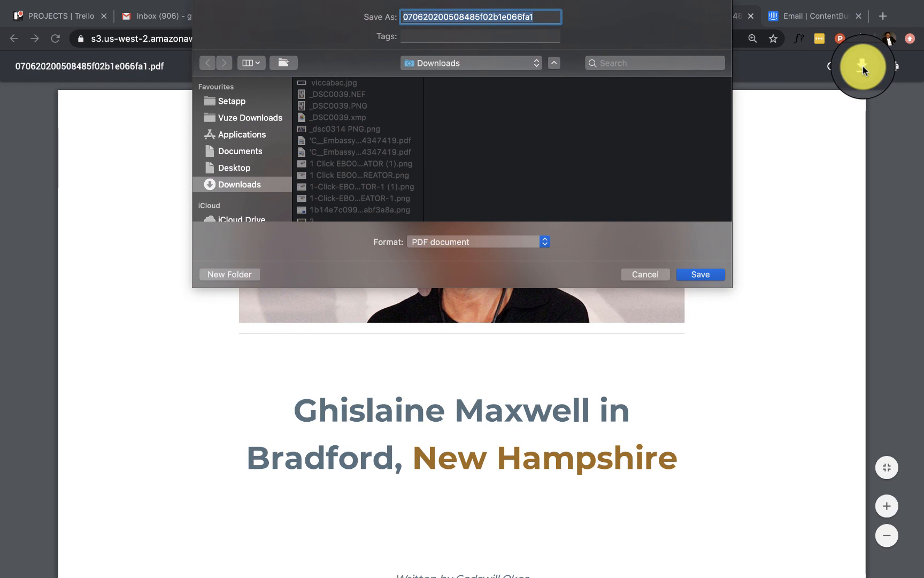
text(HousePDF)
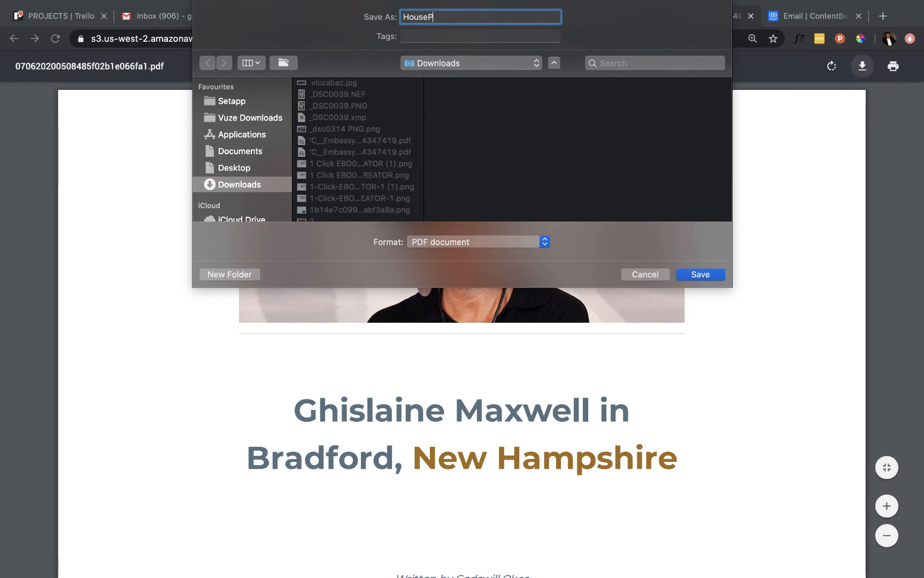
click(708, 276)
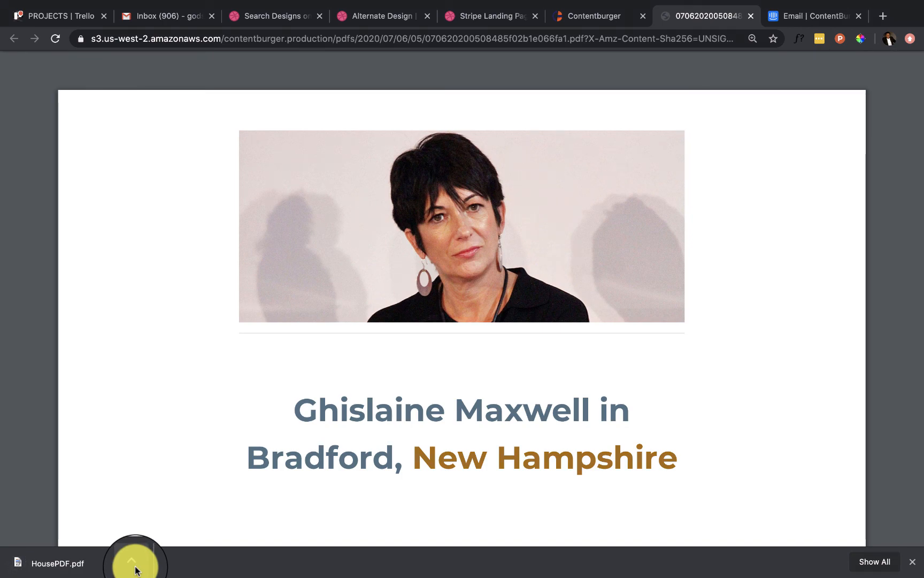
Step: Look through the PDF's pages once more and switch back to the draft's share page in Contentburger
scroll(310, 491, down, 20)
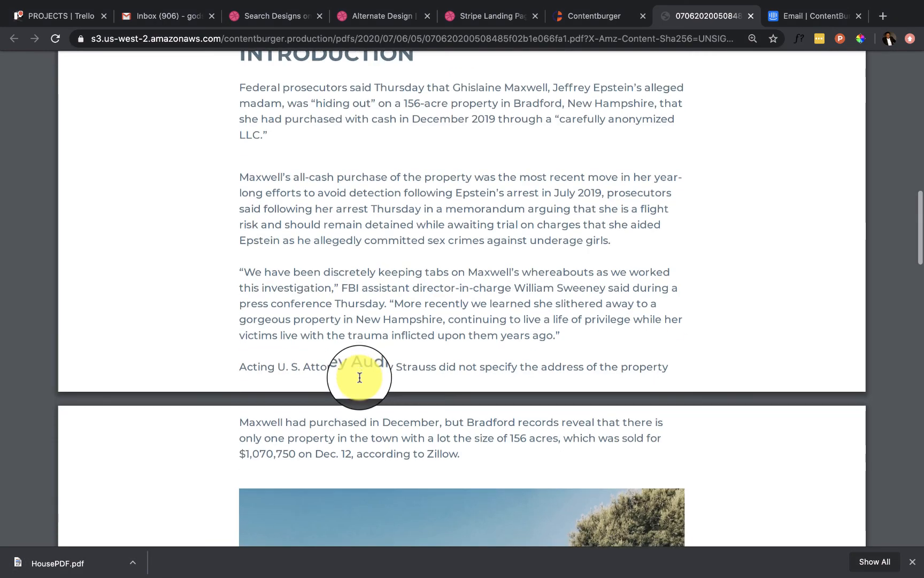
scroll(325, 500, down, 10)
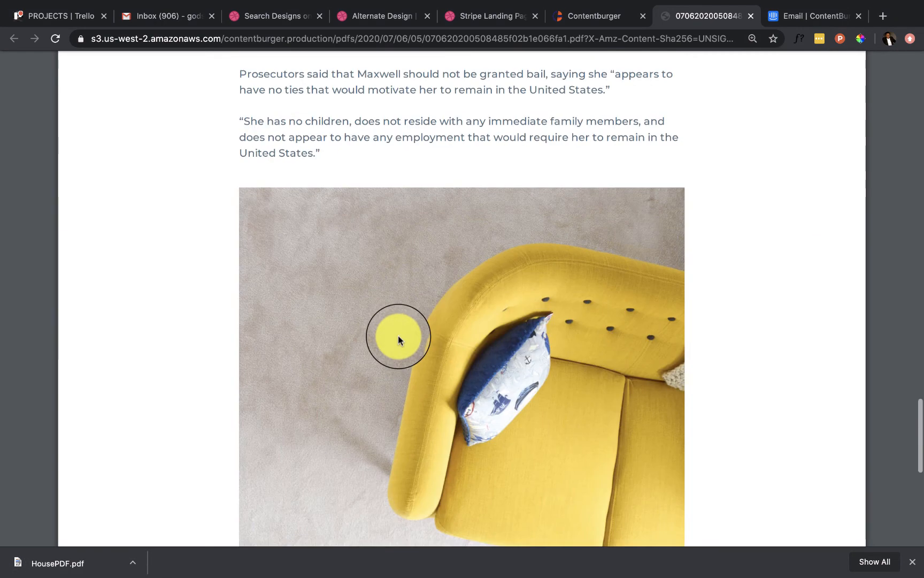
click(609, 15)
click(376, 268)
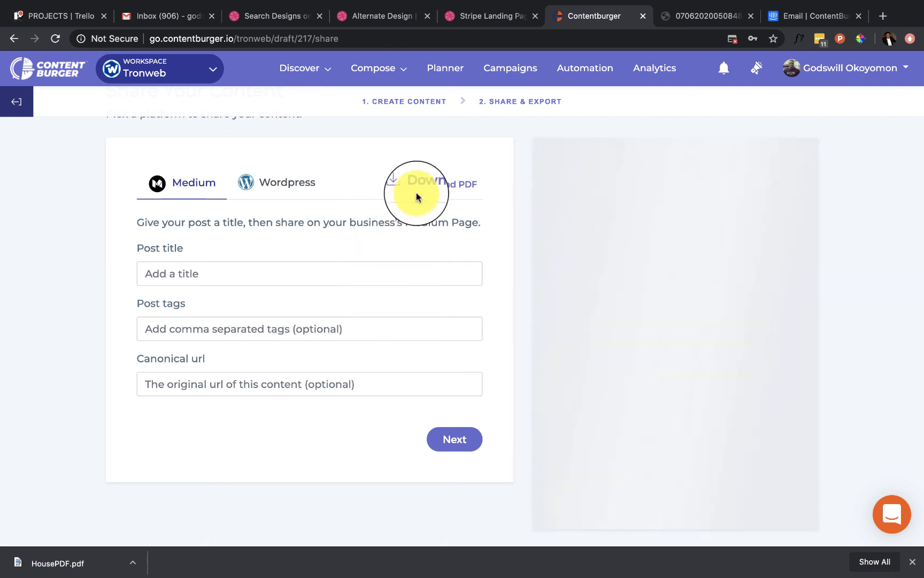
scroll(415, 187, up, 2)
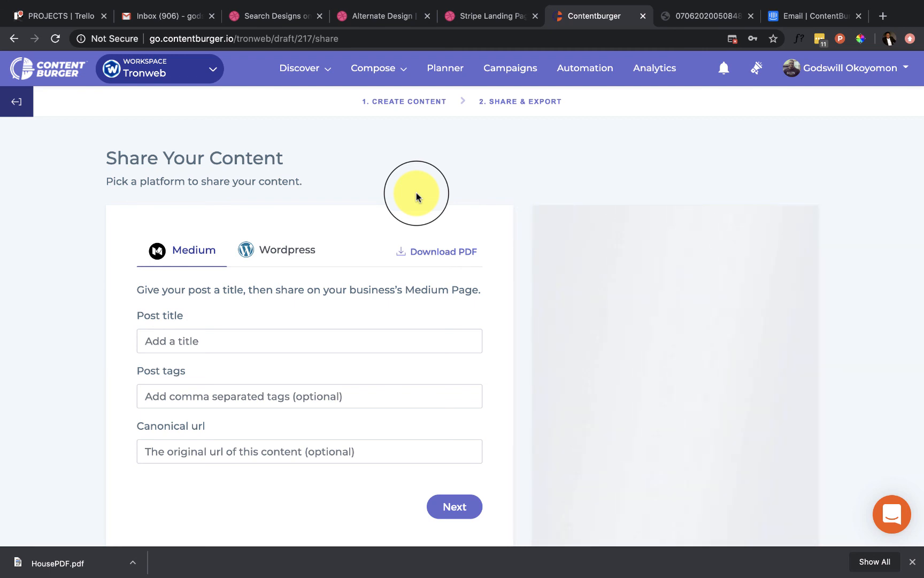
scroll(373, 274, down, 3)
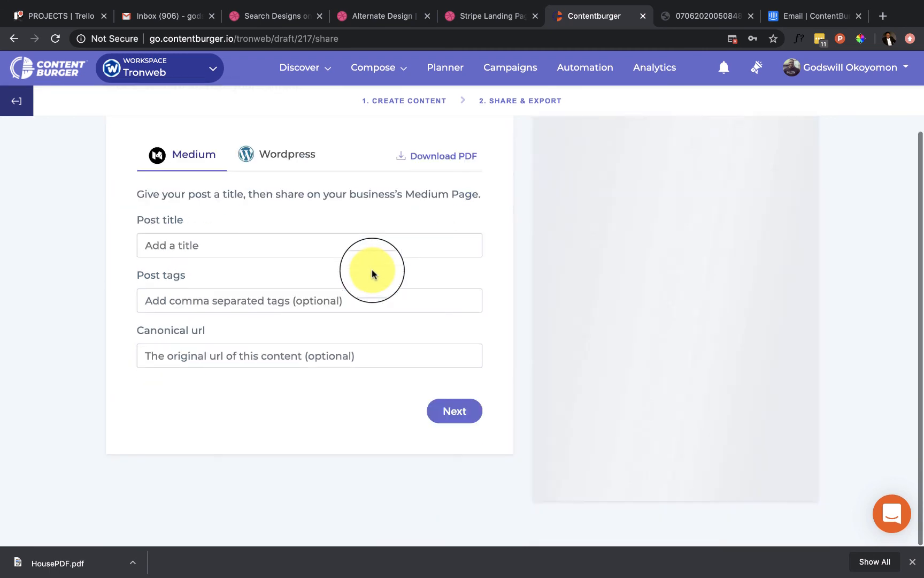
scroll(372, 274, up, 3)
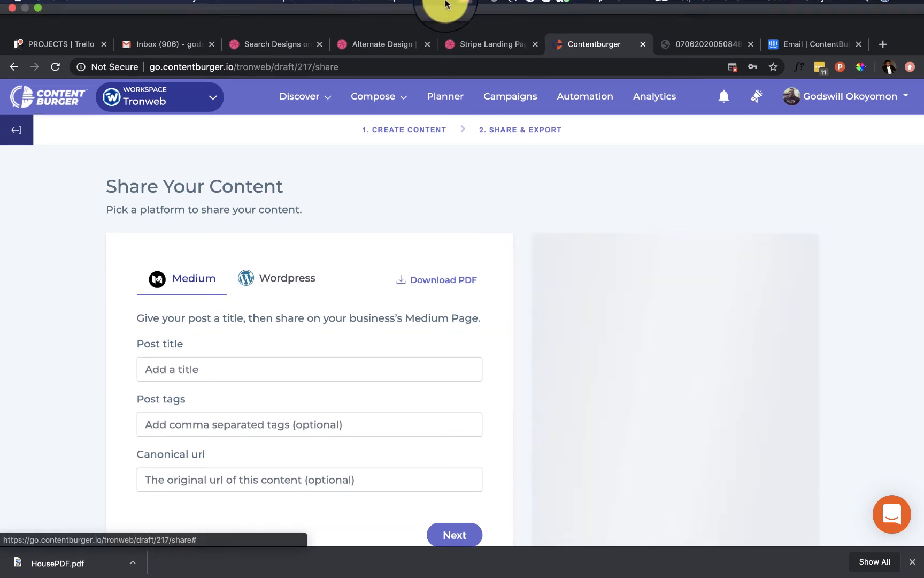
click(458, 7)
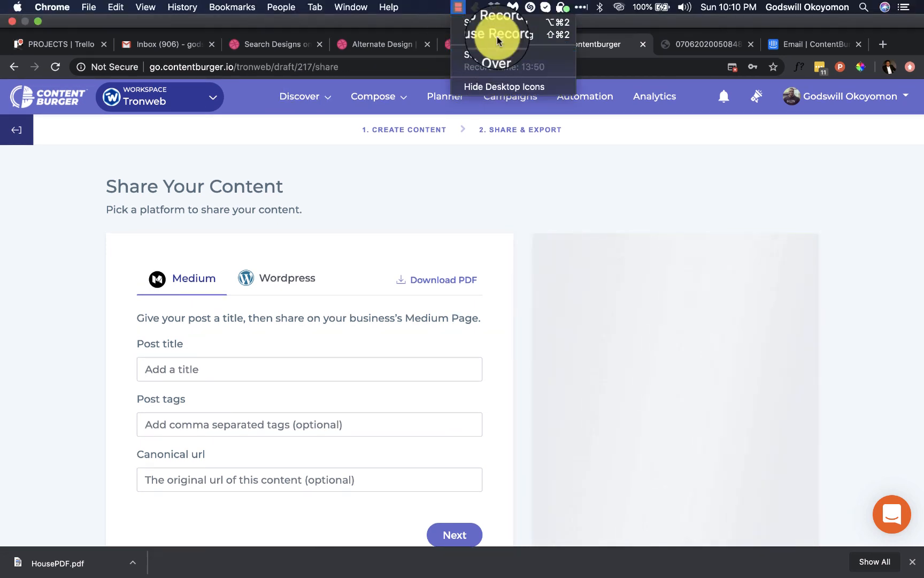